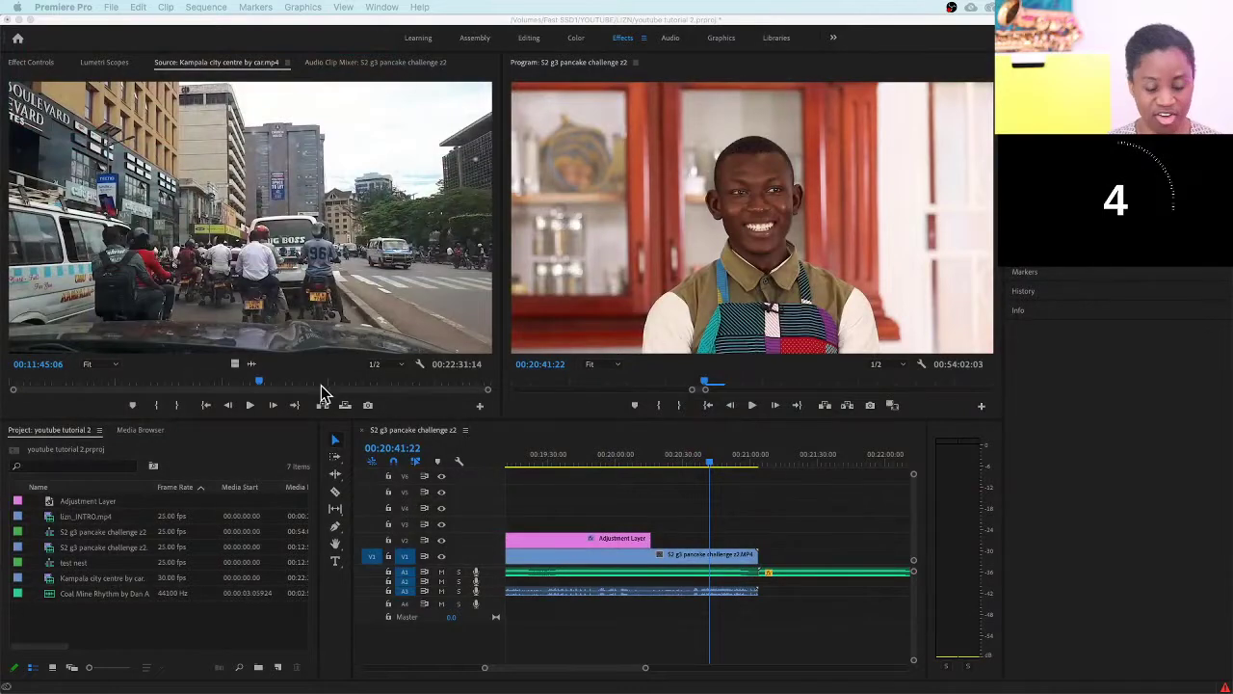
Cue the playhead to the smiling man's frame in the pancake challenge clip at 00:20:42:18.
left_click(710, 468)
left_click_drag(710, 468, 686, 468)
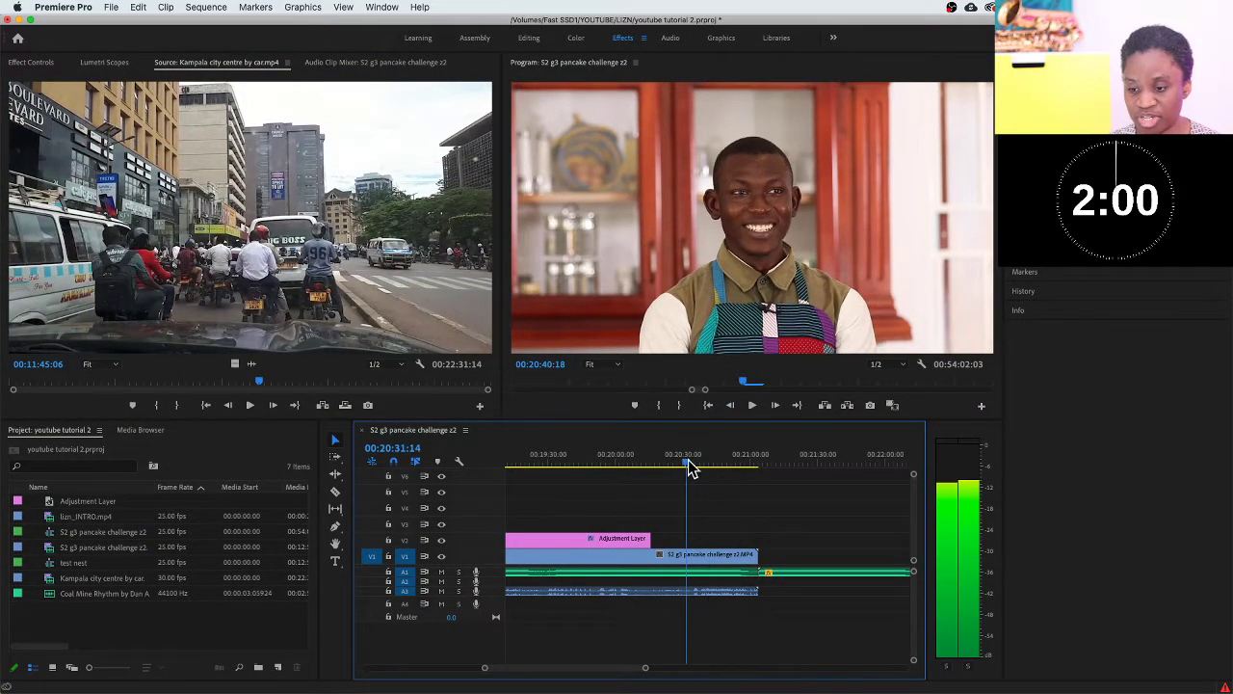
key("space")
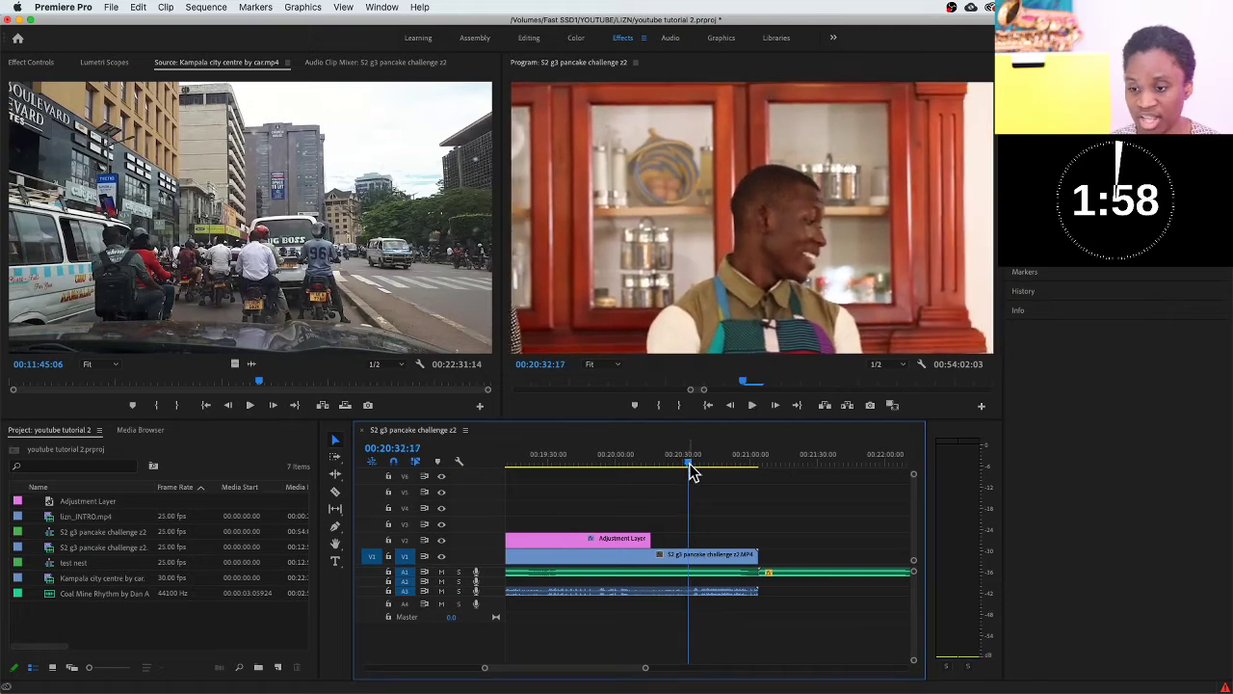
key("space")
mouse_move(700, 472)
left_mouse_down()
mouse_move(680, 469)
mouse_move(713, 472)
left_mouse_up()
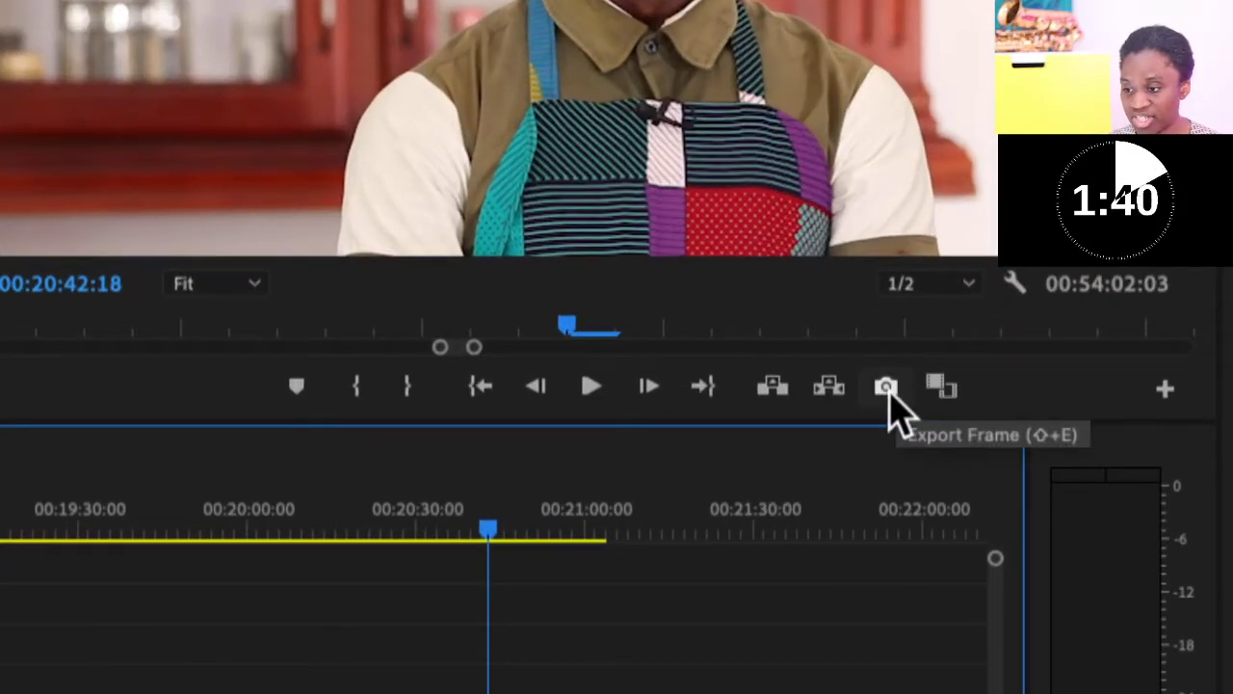
Export the current frame as a PNG named smile, import it into the project, and overwrite the existing file.
left_click(885, 387)
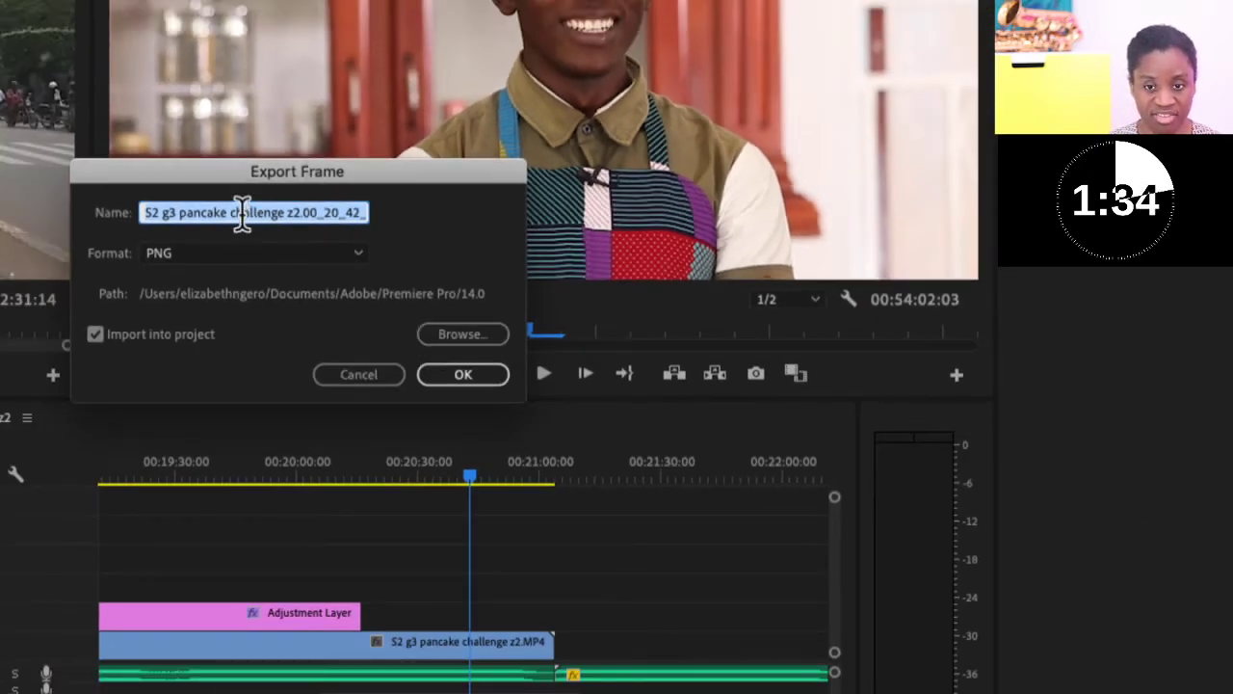
type("smile")
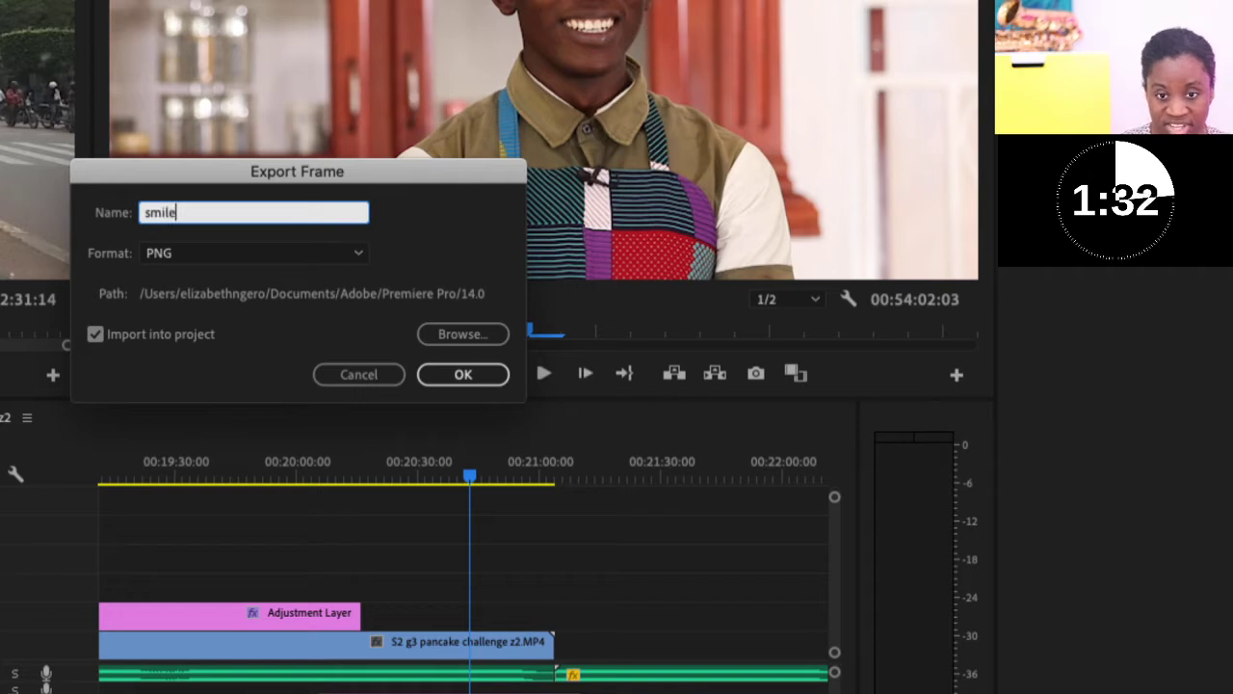
left_click(266, 258)
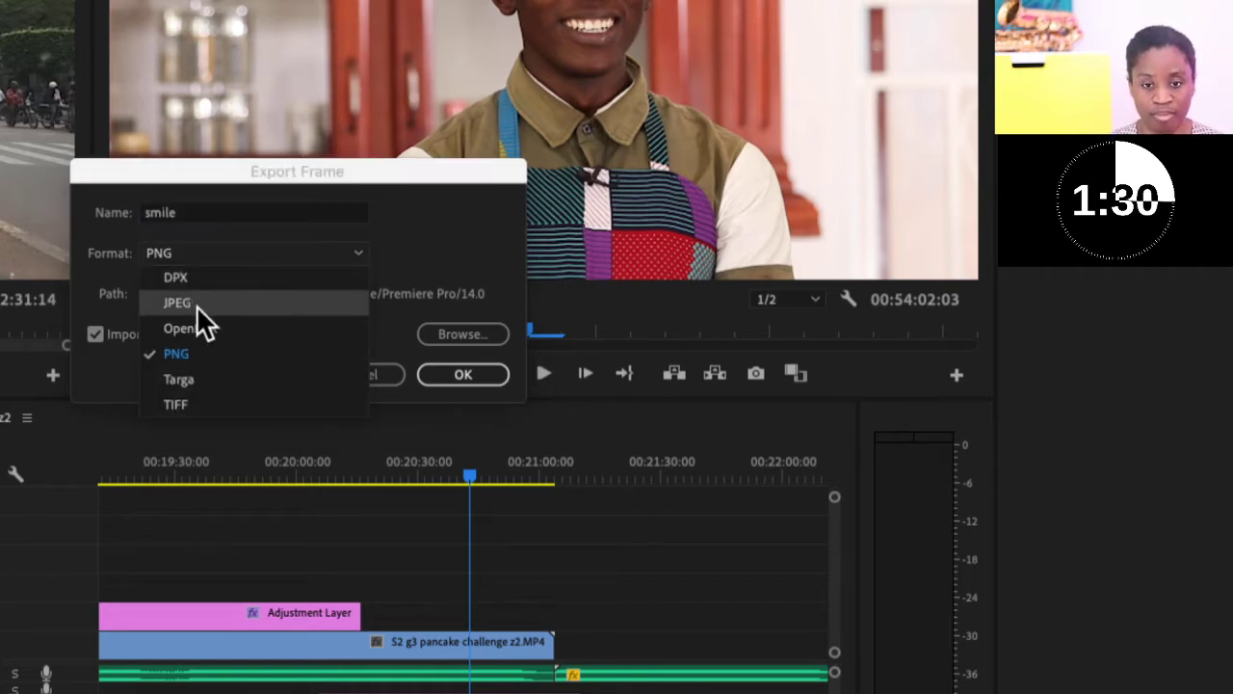
left_click(215, 352)
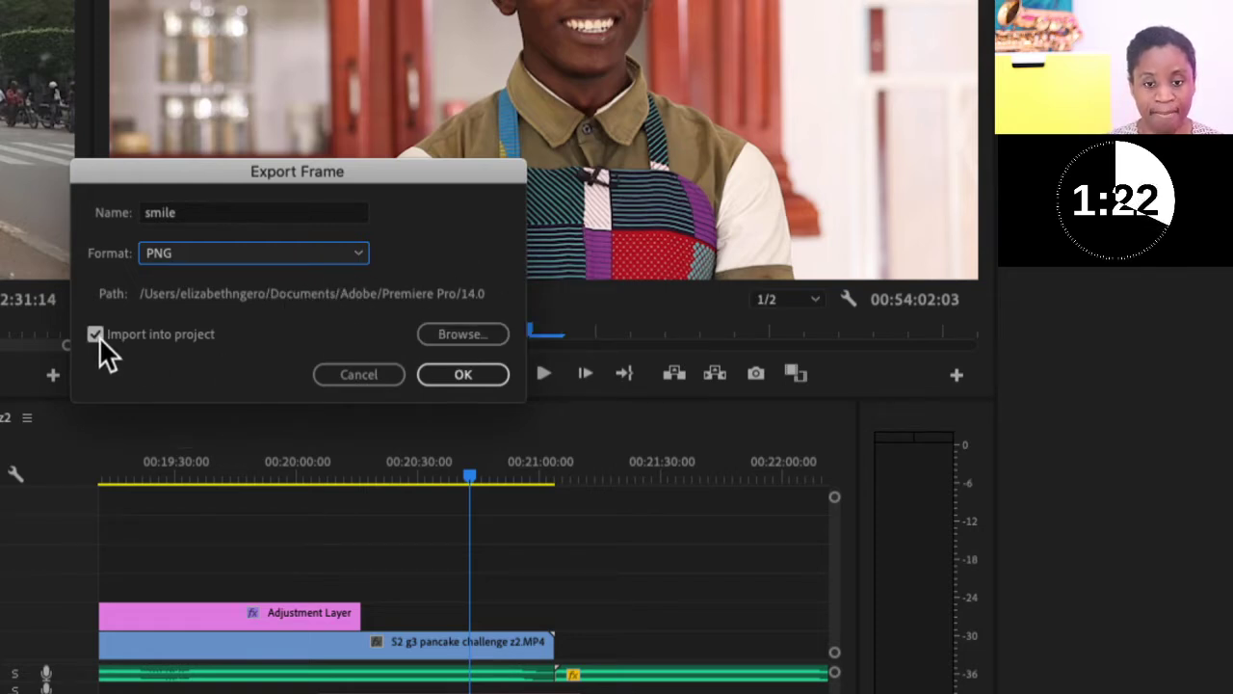
left_click(452, 370)
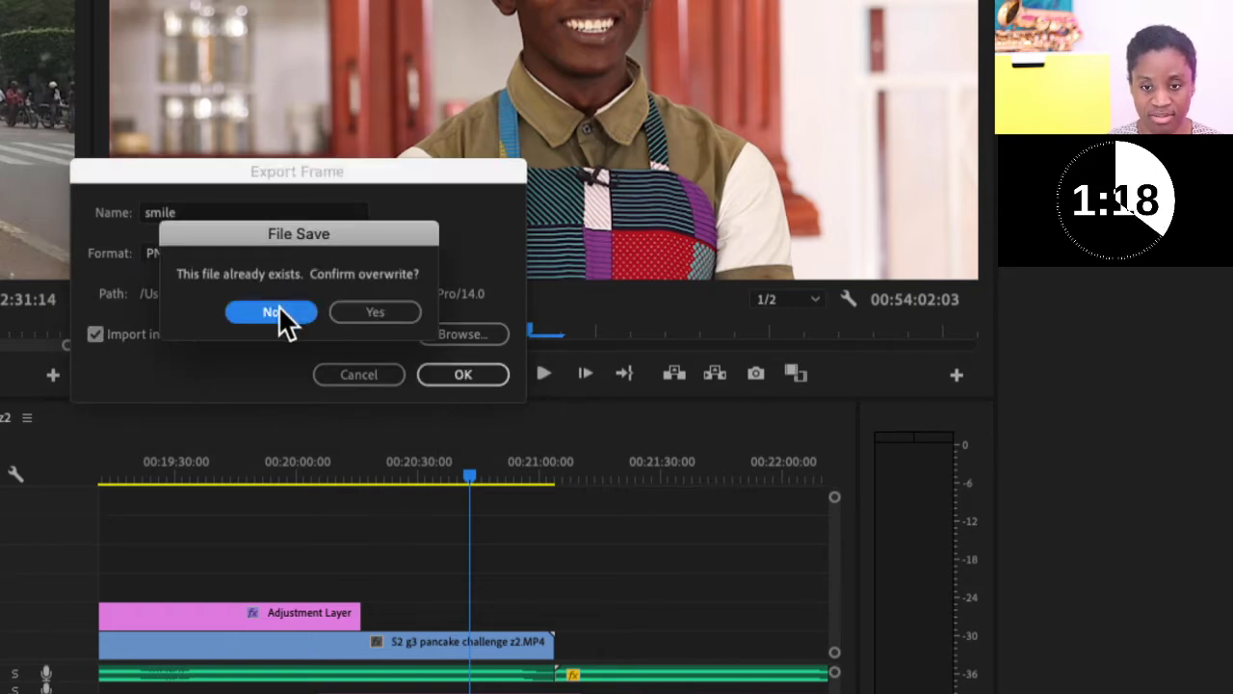
left_click(361, 314)
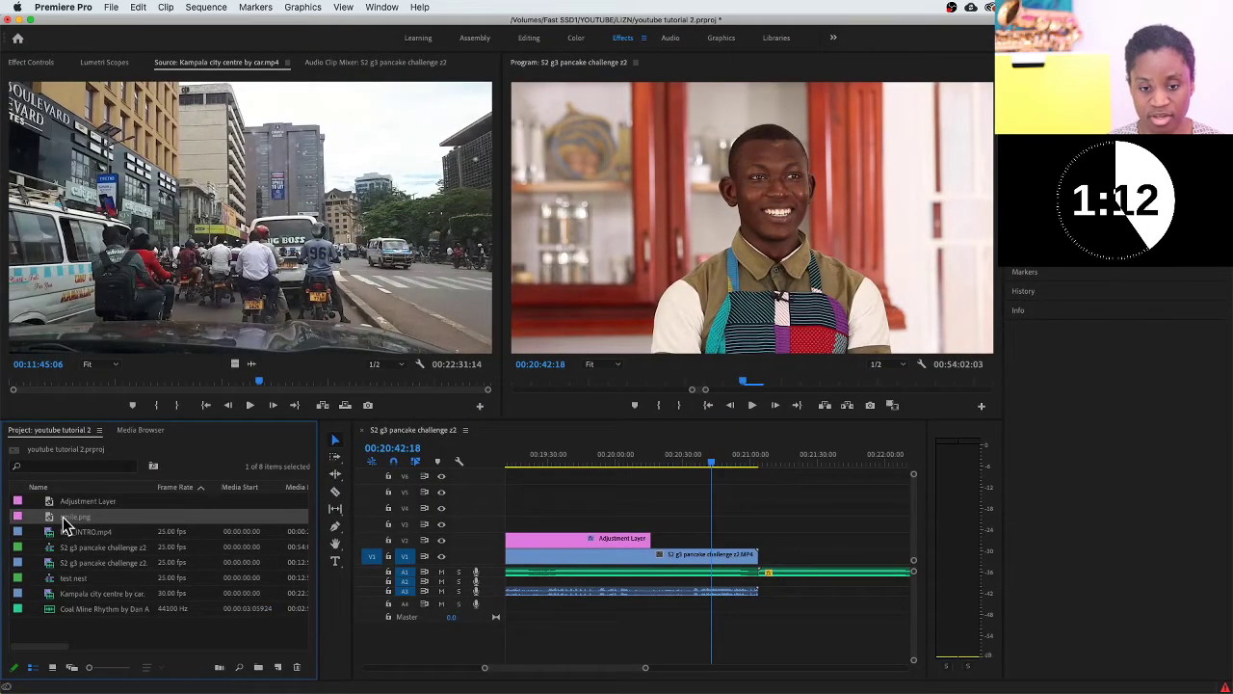
Place the smile.png still on track V2 above the pancake challenge clip at the playhead.
left_click(66, 523)
left_click(53, 527)
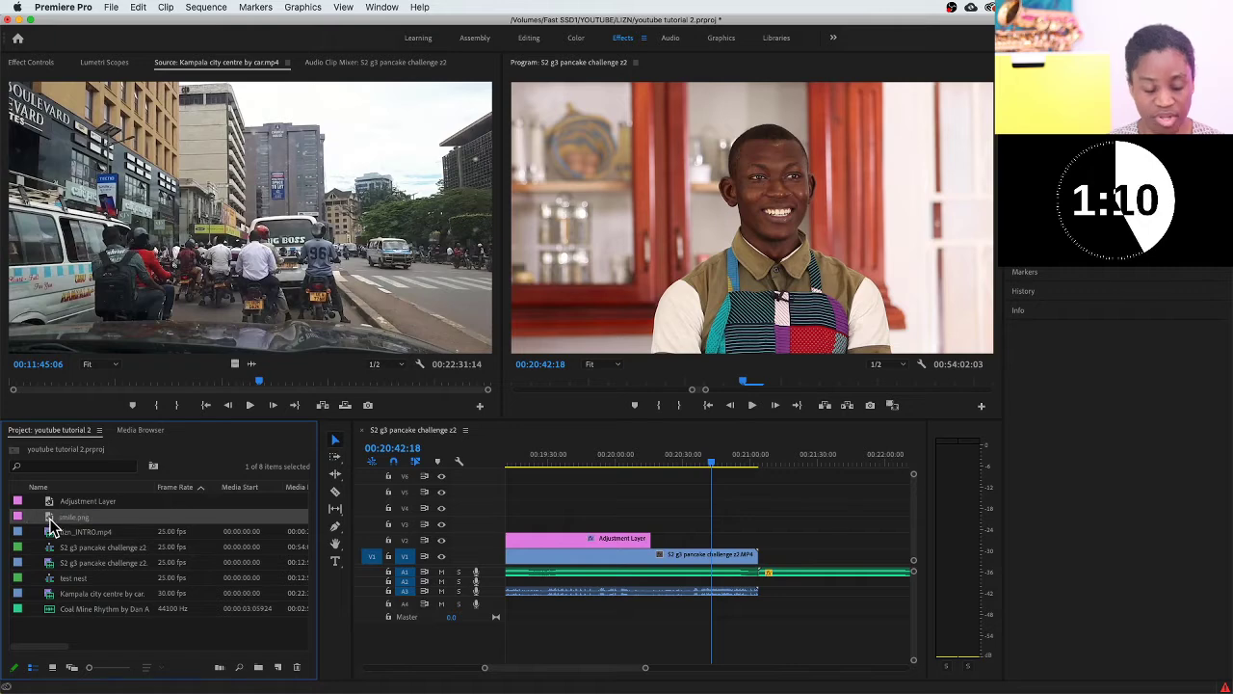
left_click_drag(53, 527, 717, 541)
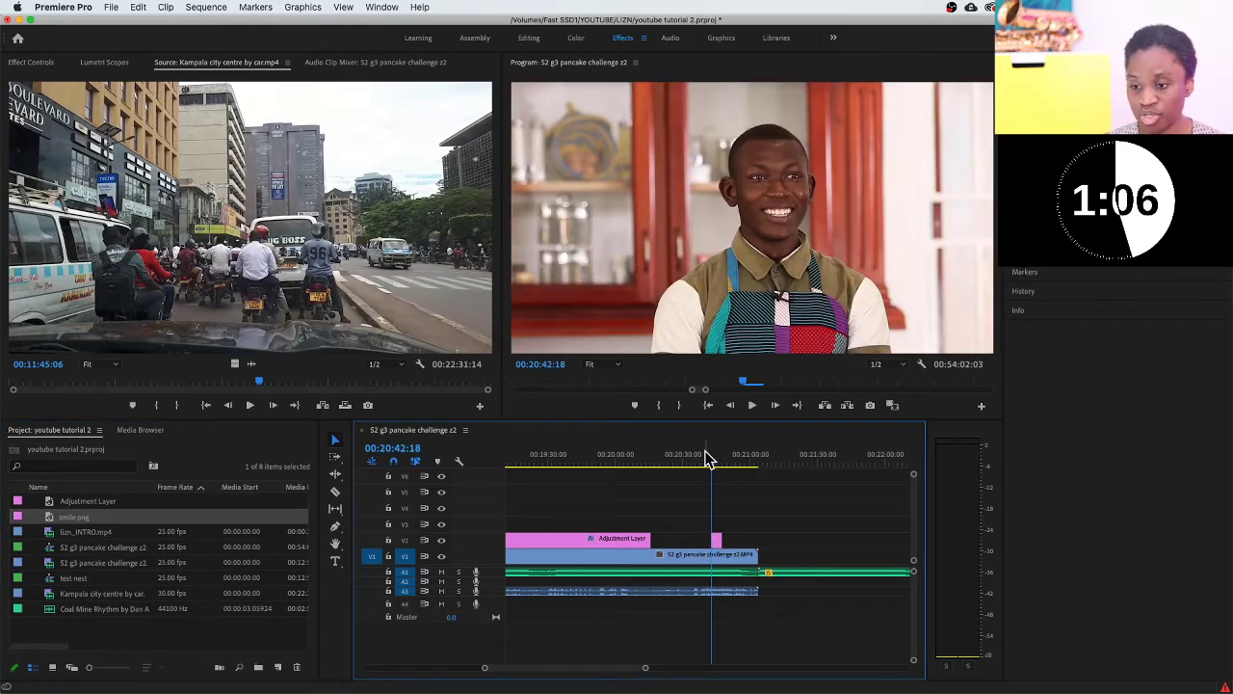
Move the smile.png still to V1 directly after the pancake challenge clip and preview it there.
left_click_drag(713, 469, 695, 477)
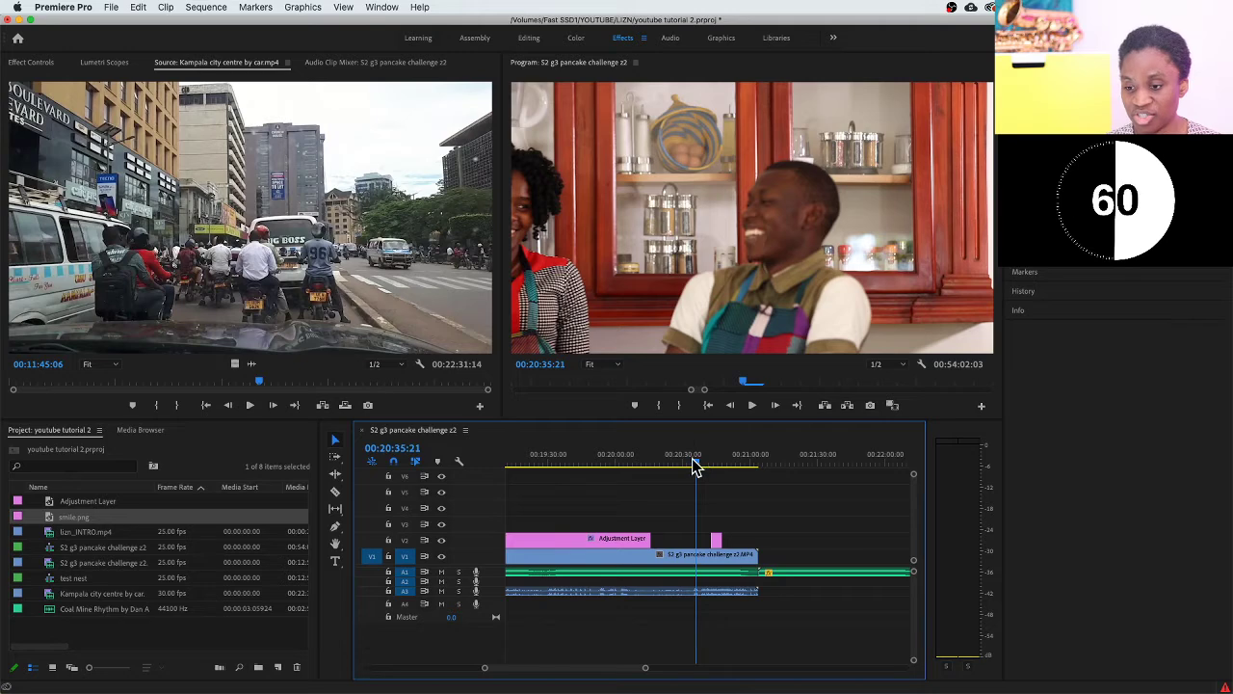
left_click(709, 470)
mouse_move(708, 469)
left_mouse_down()
mouse_move(724, 473)
mouse_move(694, 476)
left_mouse_up()
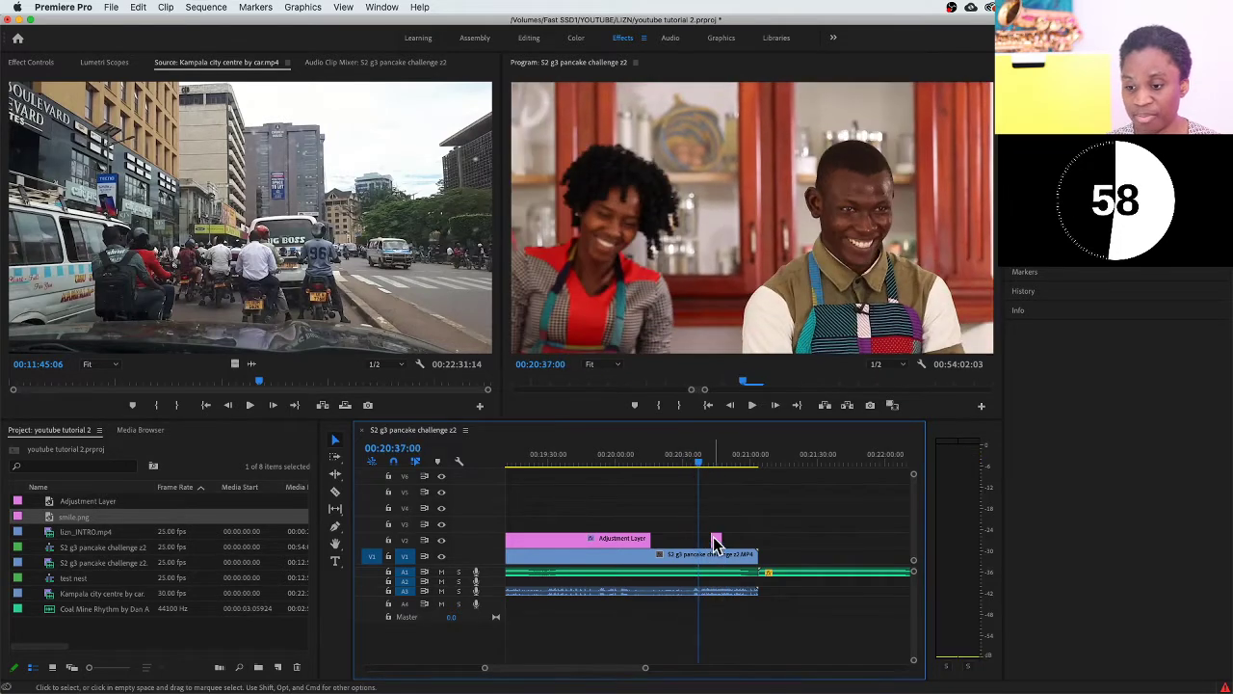
left_click_drag(716, 542, 768, 557)
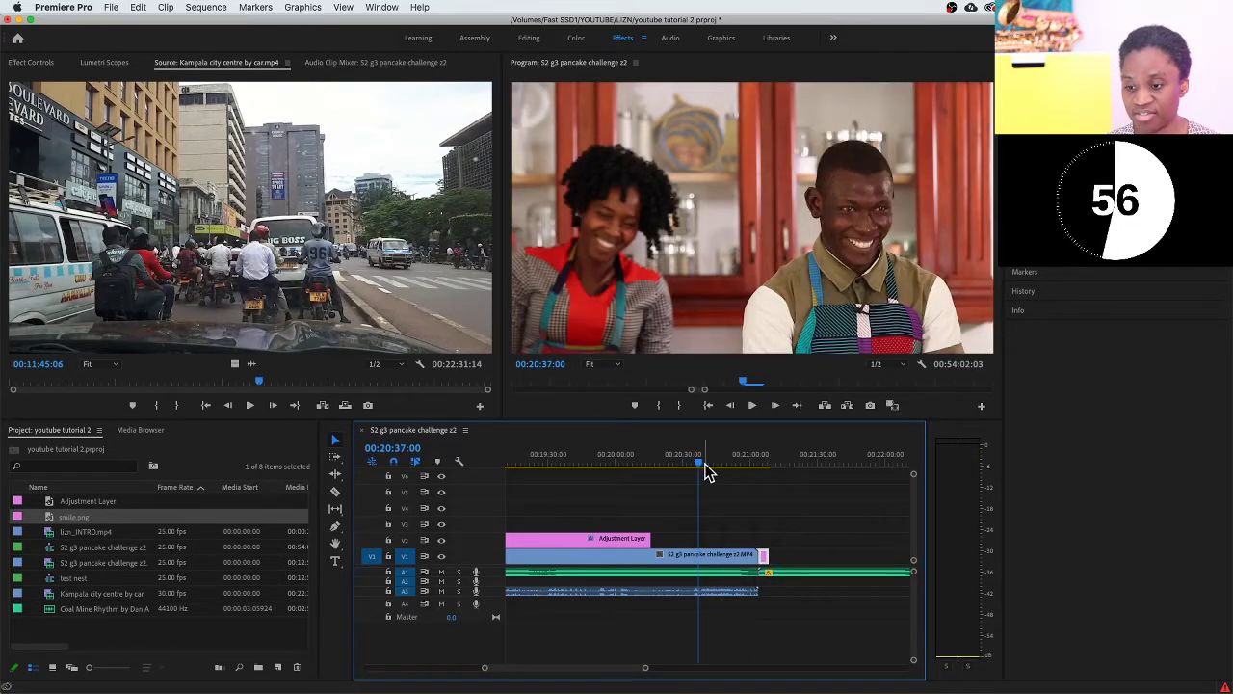
left_click_drag(703, 469, 766, 496)
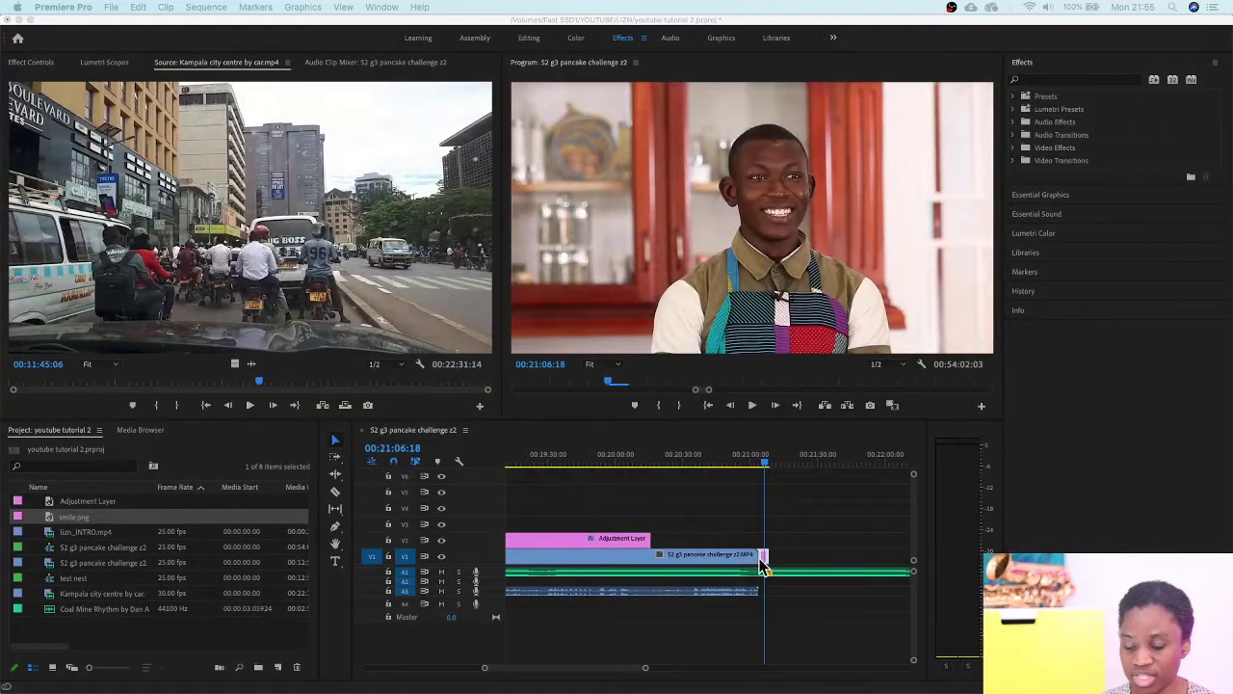
Undo the timeline placement of smile.png and its import into the project.
left_click(798, 553)
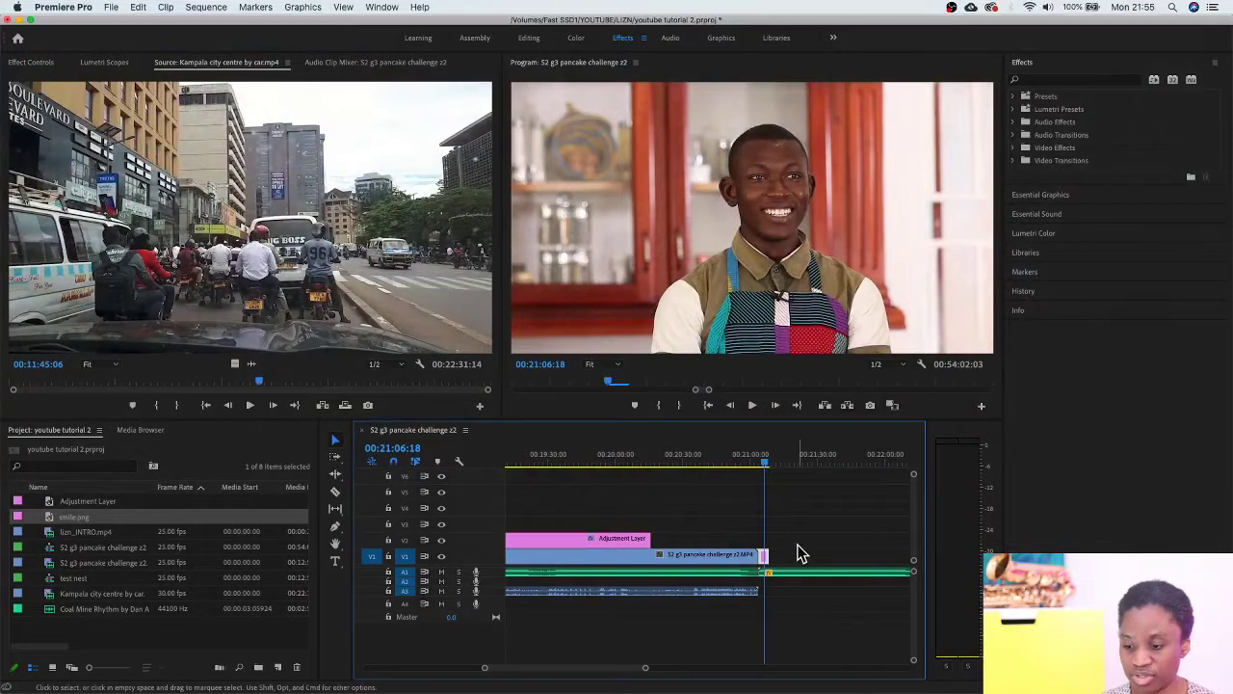
key("super+z")
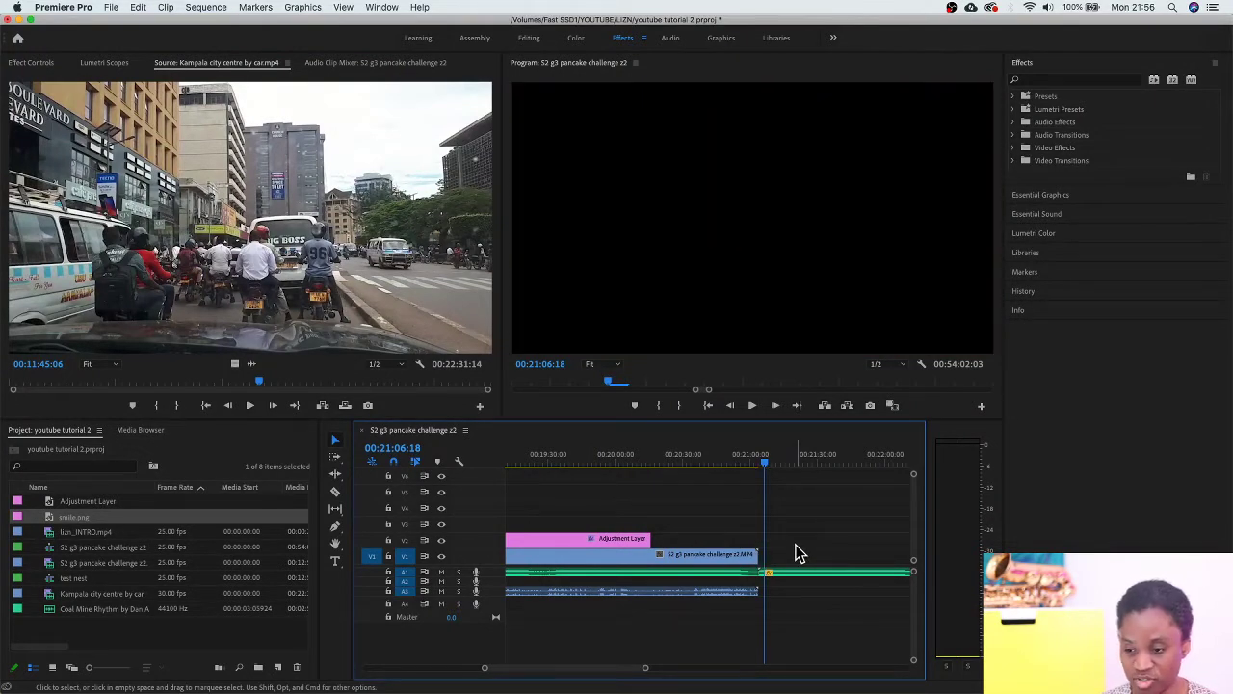
key("super+z")
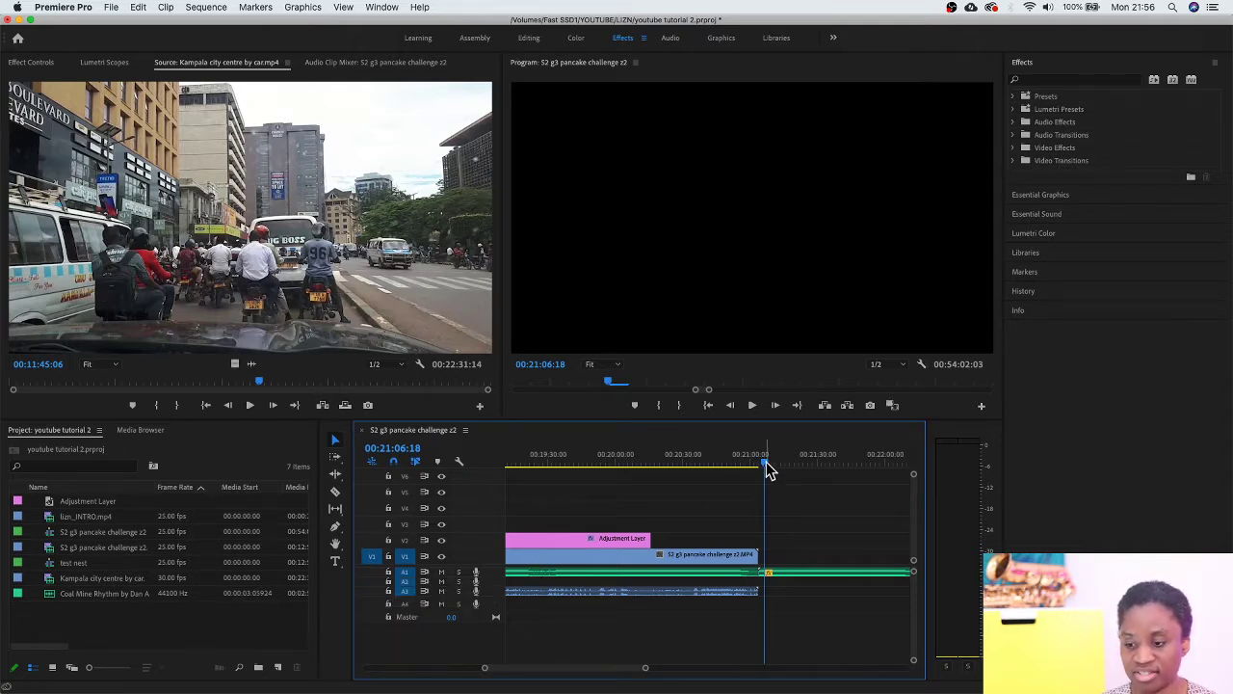
Cue the playhead to 00:41:32:02 in the Kampala city centre clip and set its Lumetri exposure to 1.3.
left_click_drag(768, 469, 835, 670)
left_click_drag(690, 472, 881, 510)
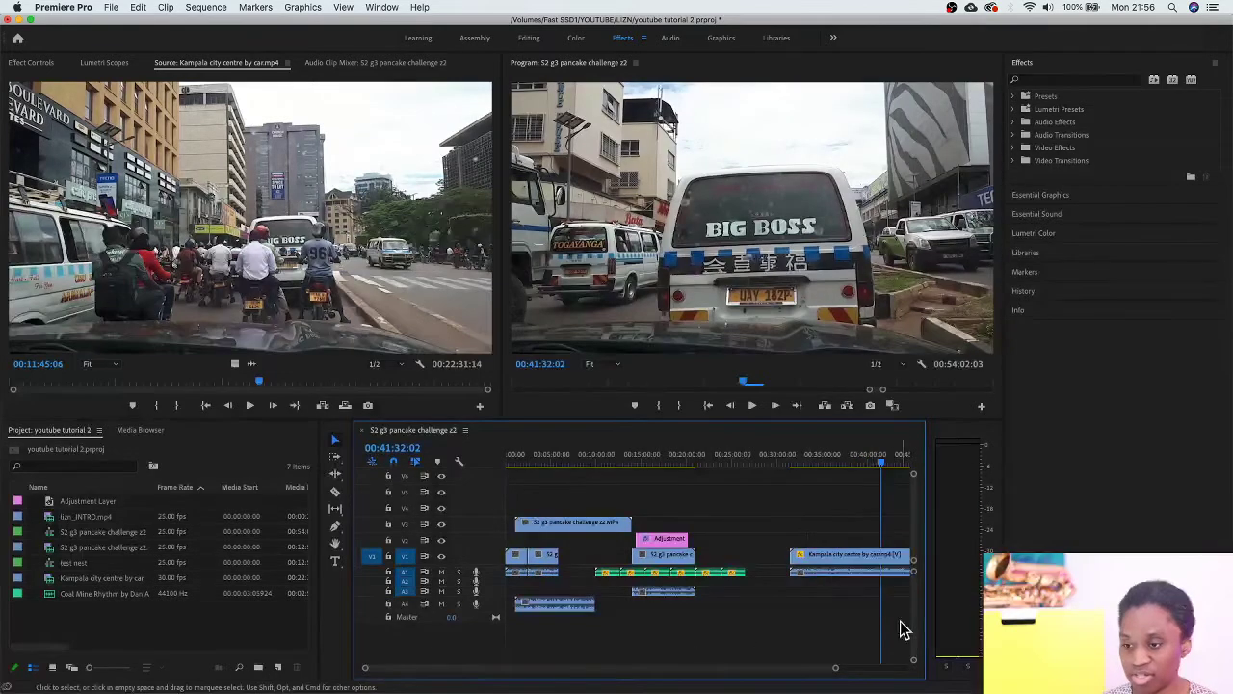
left_click(1036, 233)
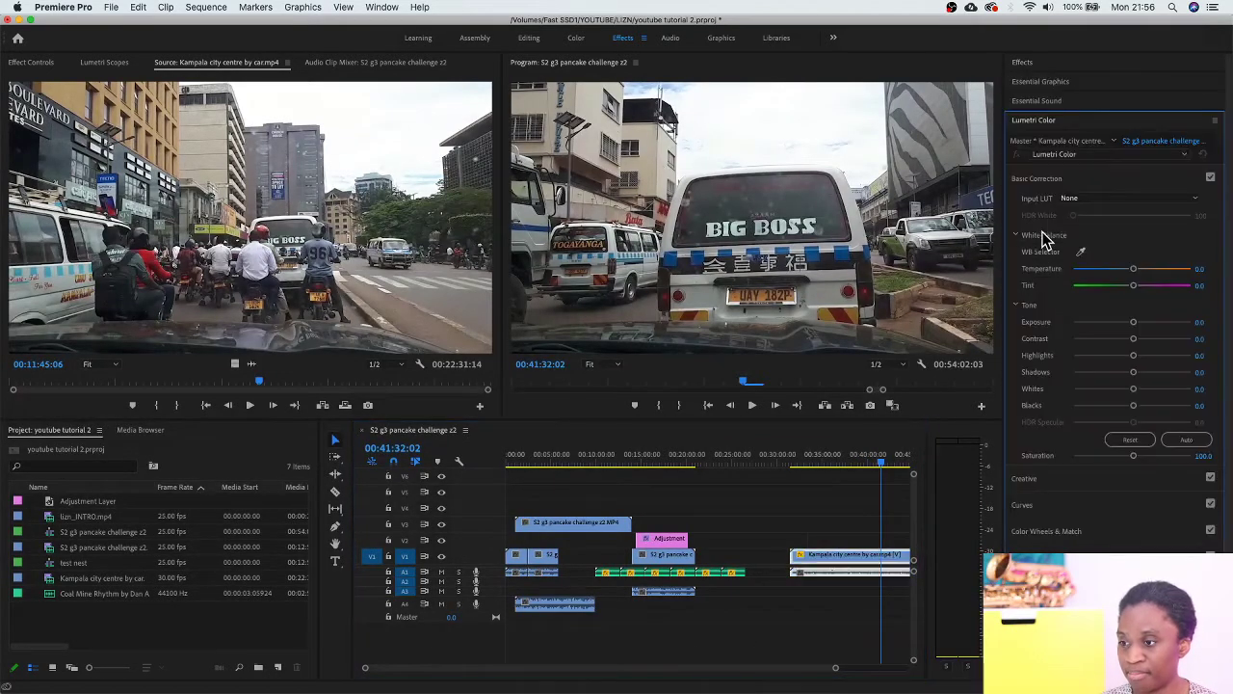
left_click_drag(1136, 324, 1148, 328)
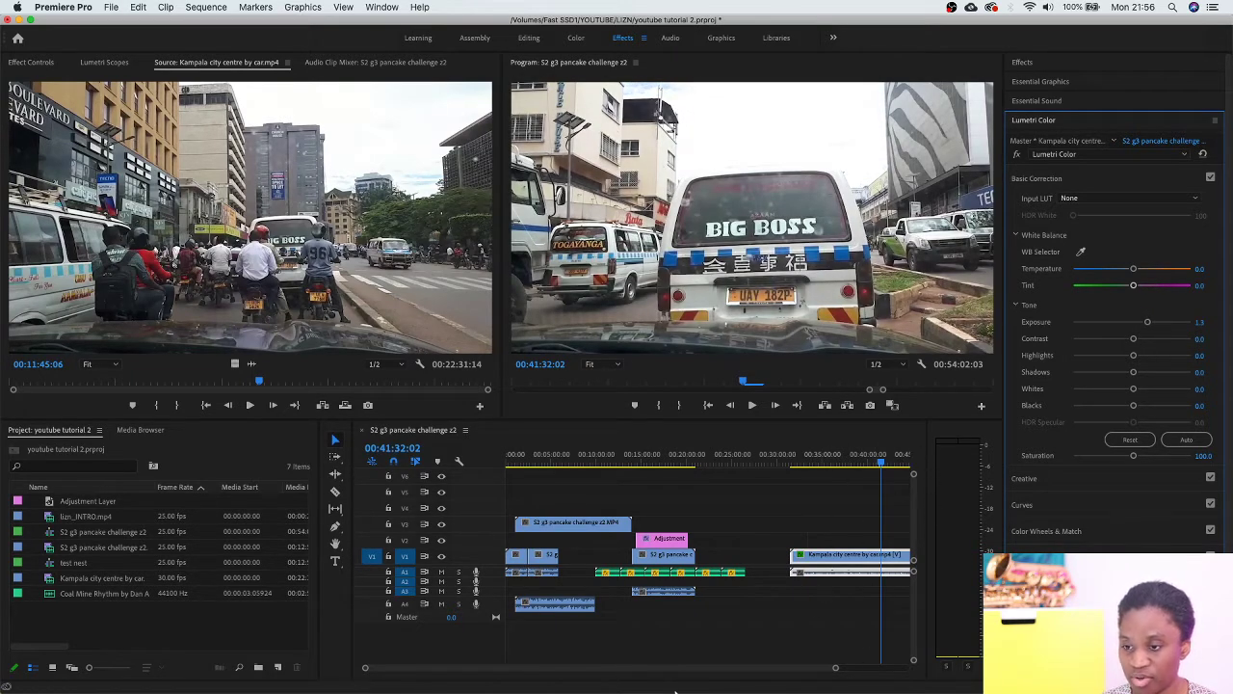
Export the corrected van frame as a JPEG named big boss to the default folder and import it into the project.
left_click_drag(838, 667, 892, 672)
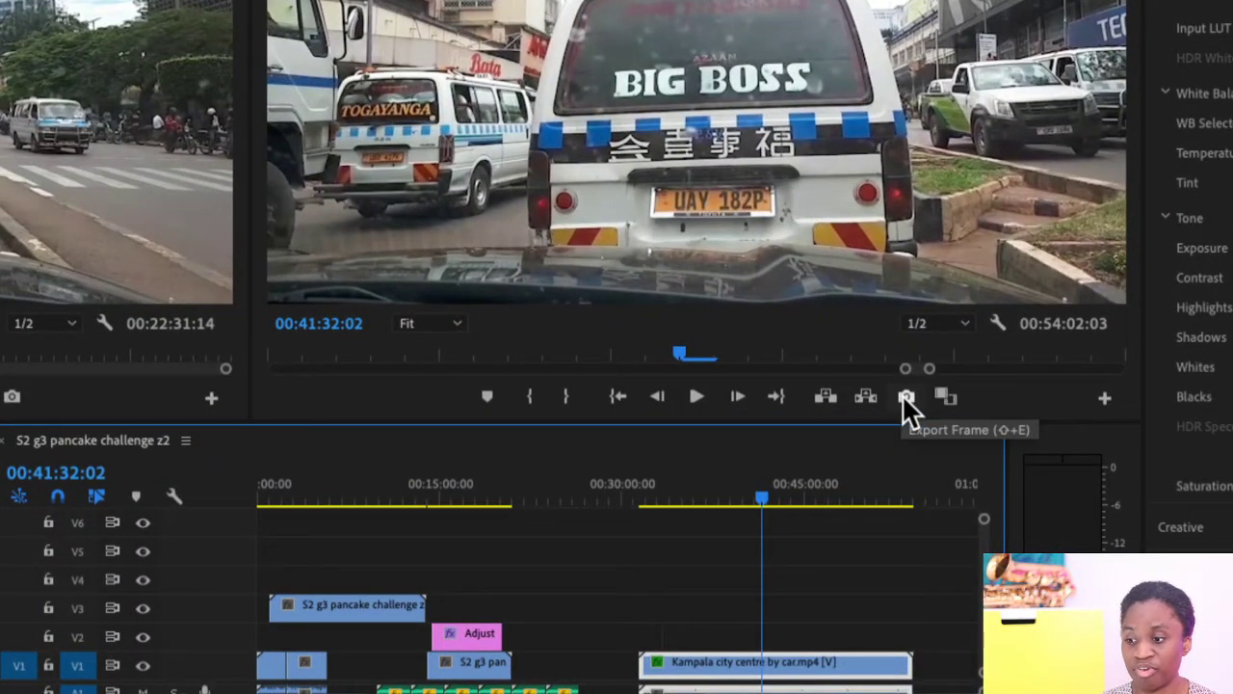
left_click(906, 397)
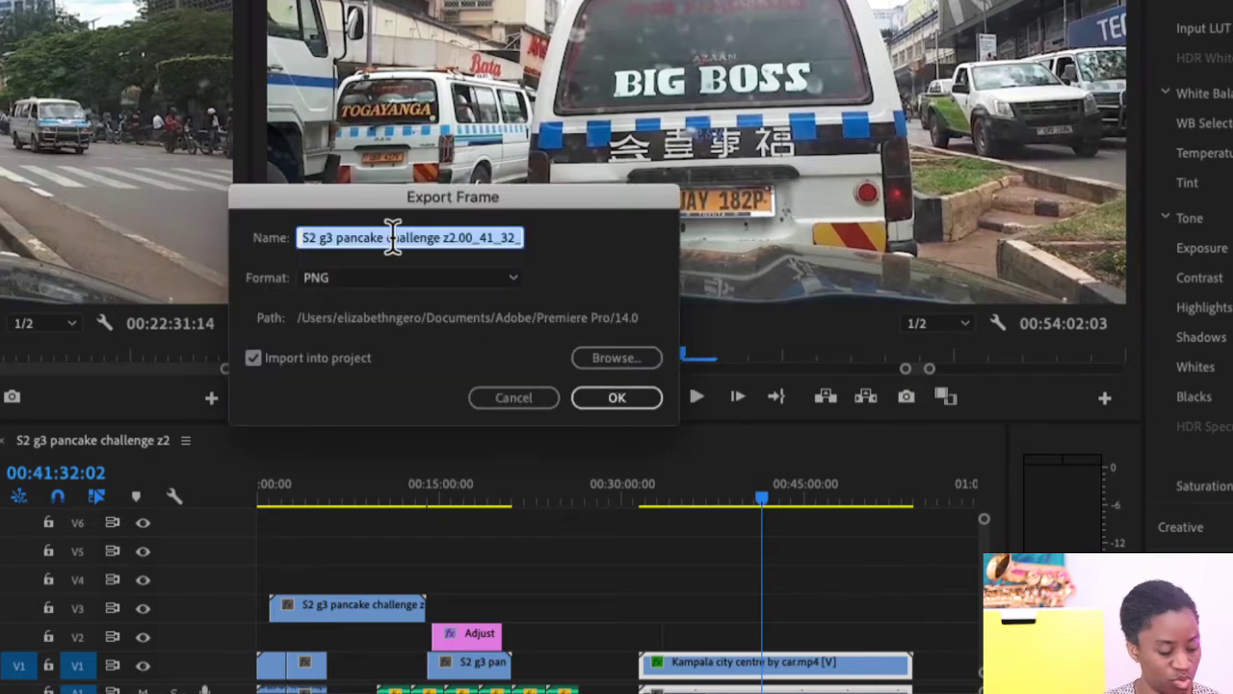
type("big boss")
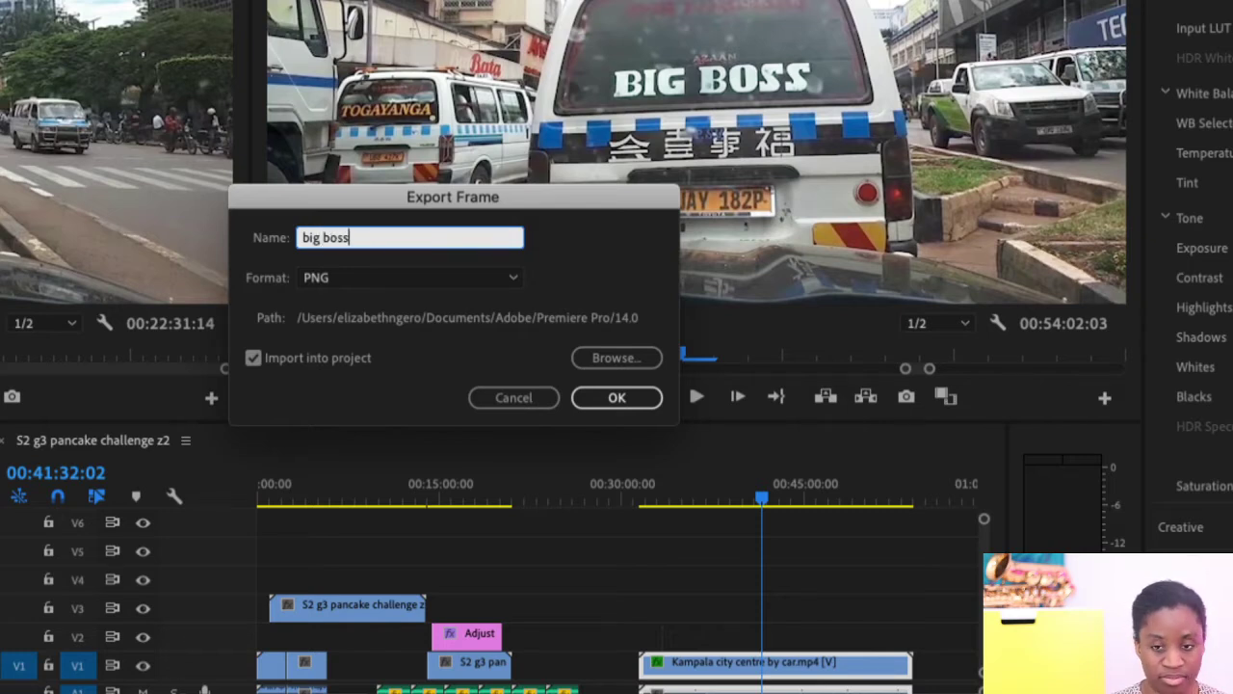
left_click(411, 278)
left_click(378, 329)
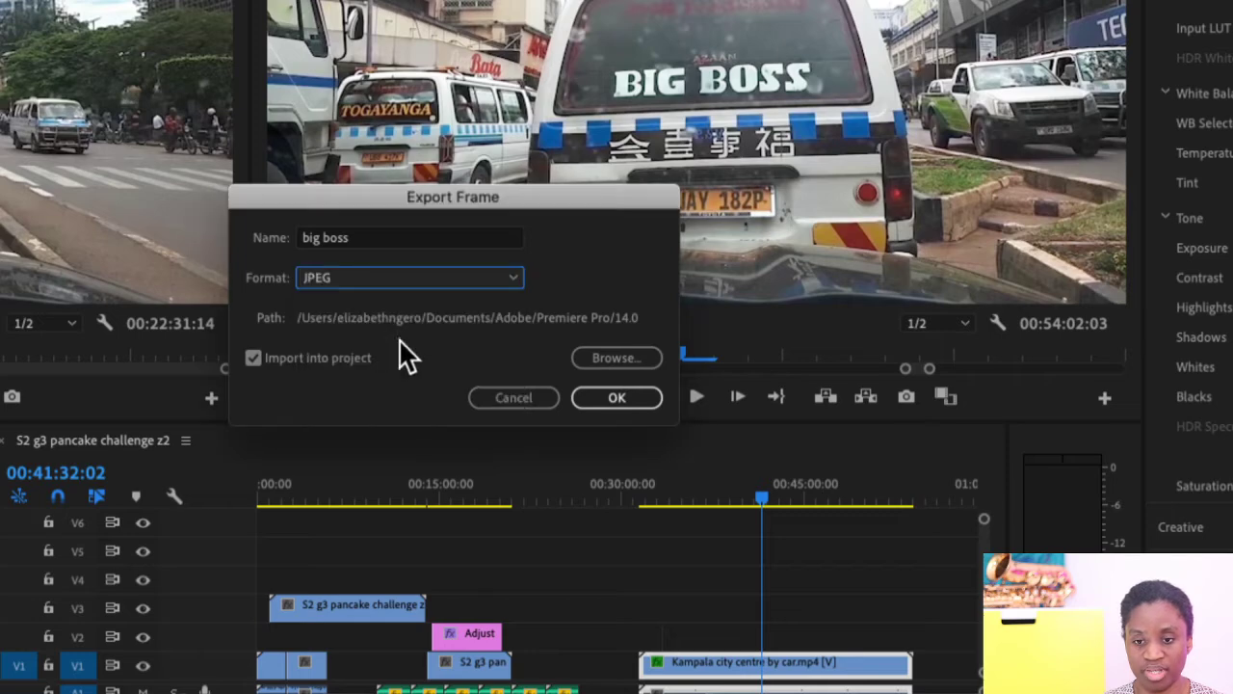
left_click(592, 355)
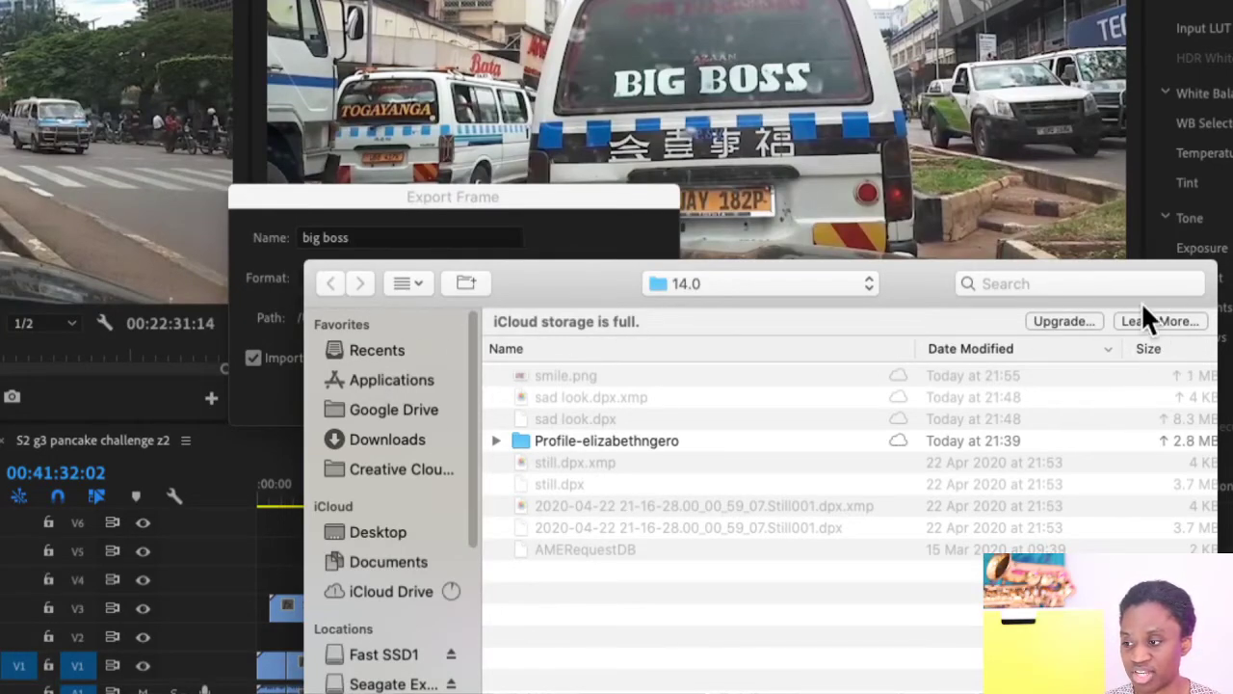
left_click_drag(865, 287, 937, 114)
key("Return")
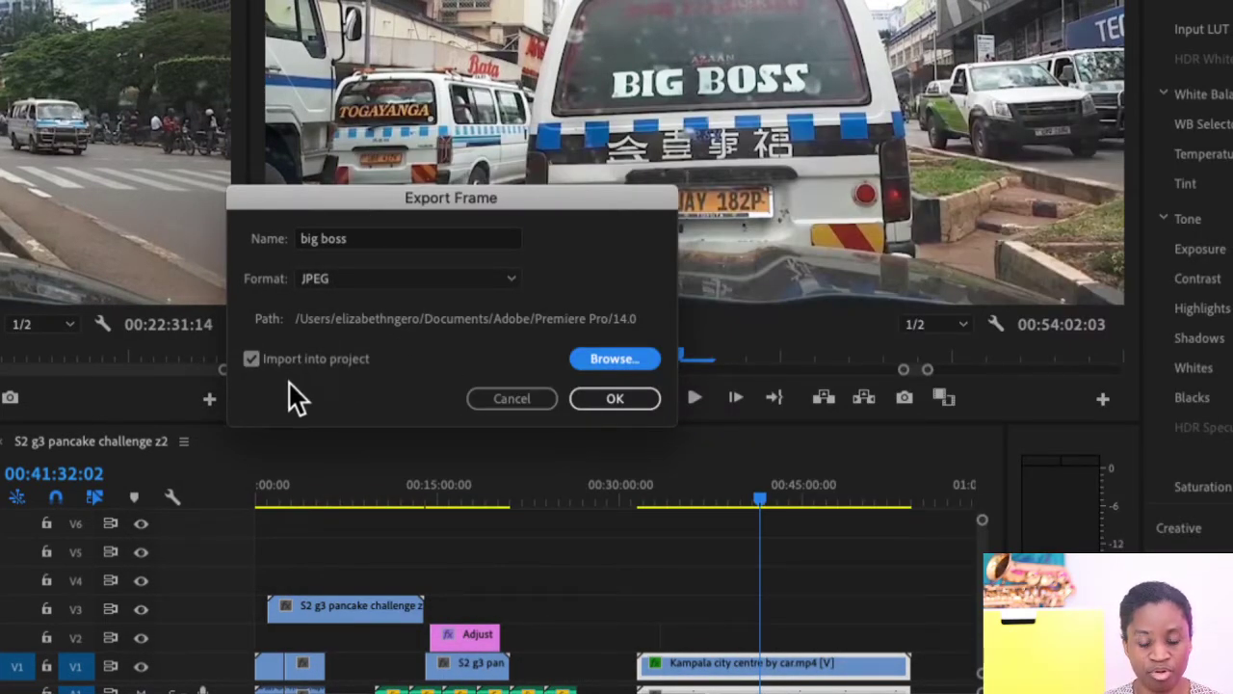
left_click(608, 398)
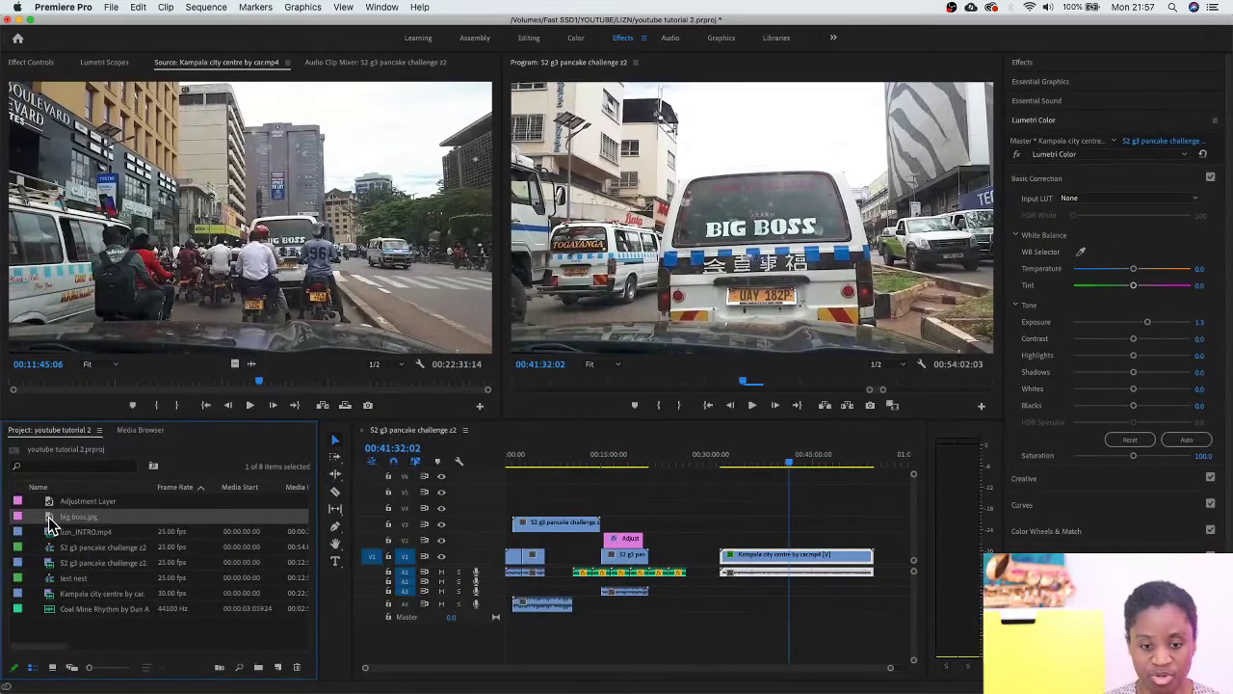
Place the big boss.jpg still on V1 directly after the Kampala city centre clip and view it at 00:54:04:12.
left_click_drag(43, 526, 880, 561)
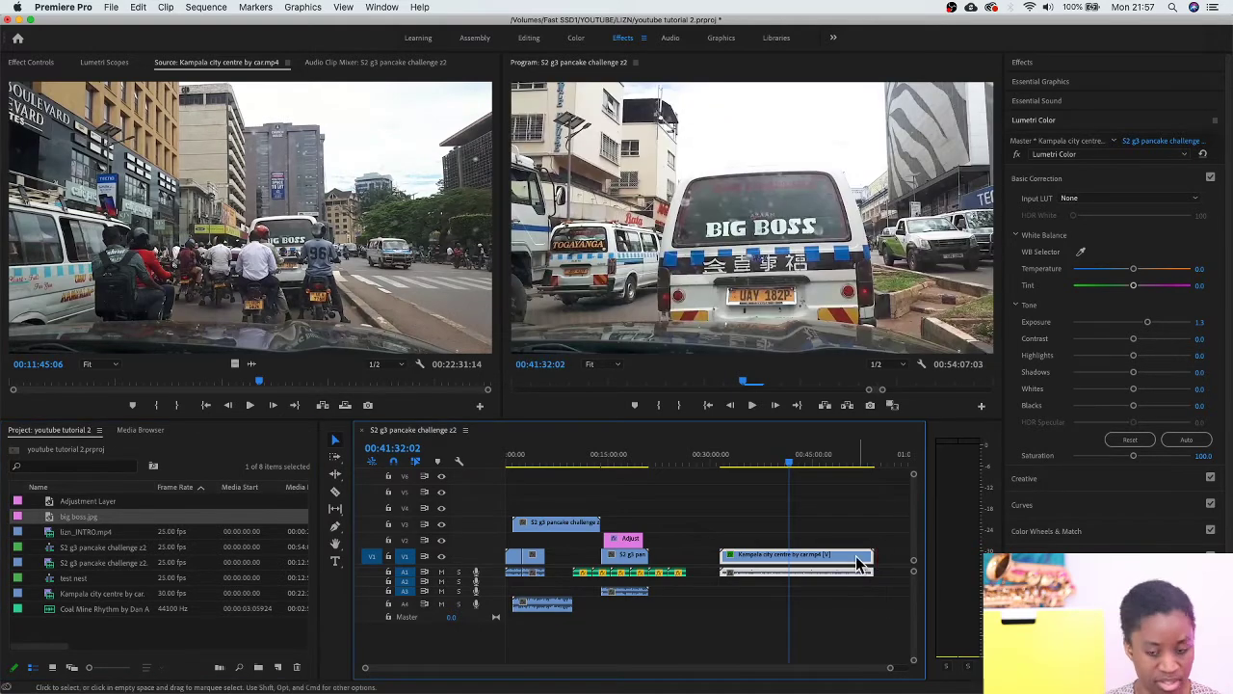
left_click_drag(785, 463, 870, 485)
key("equal")
key("equal")
key("equal")
key("equal")
key("equal")
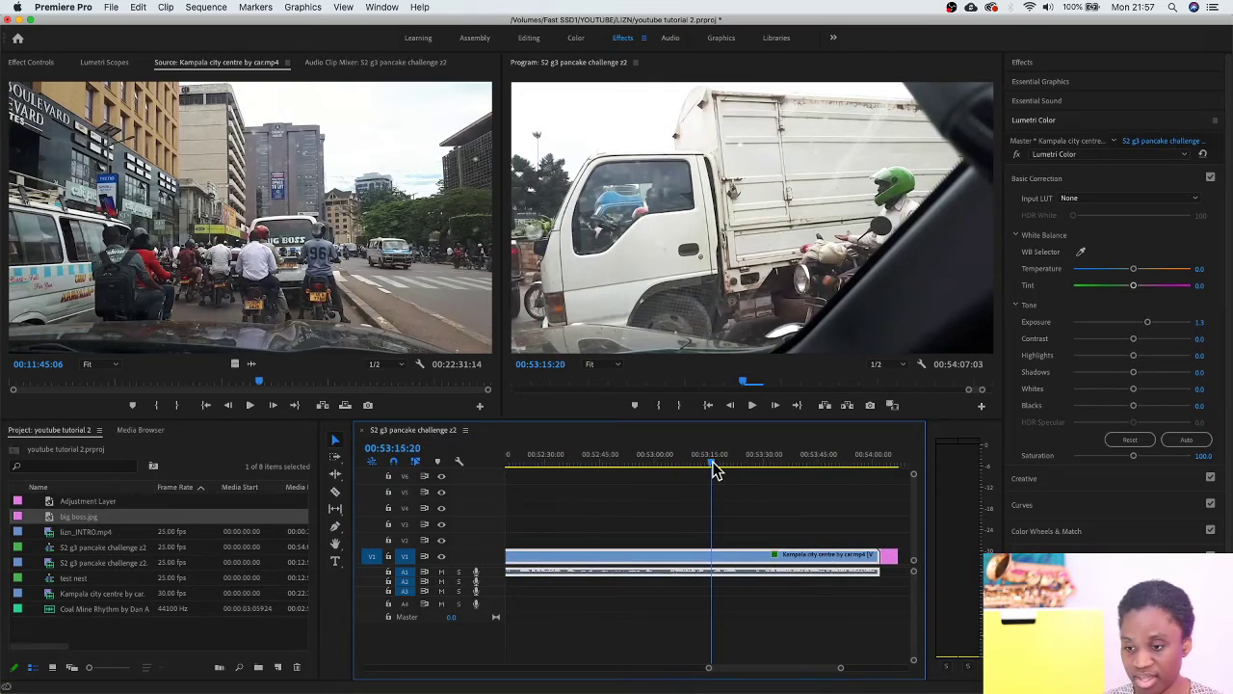
left_click_drag(713, 468, 893, 511)
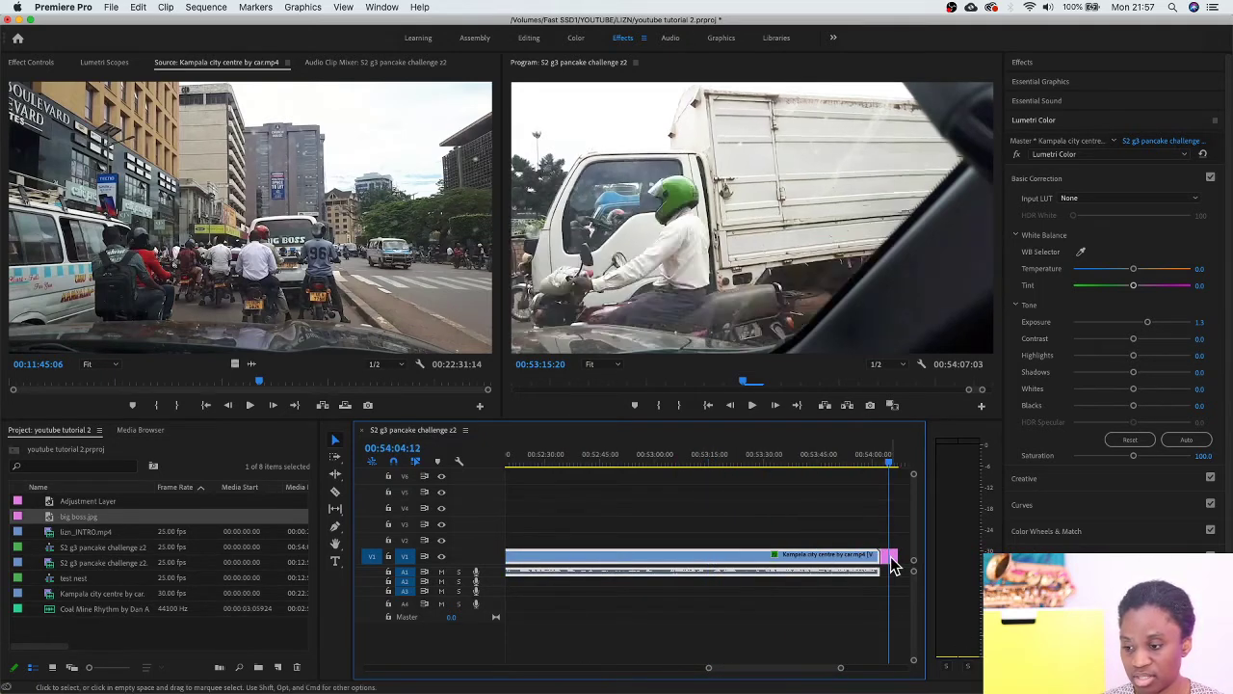
scroll(742, 673, "right", 3)
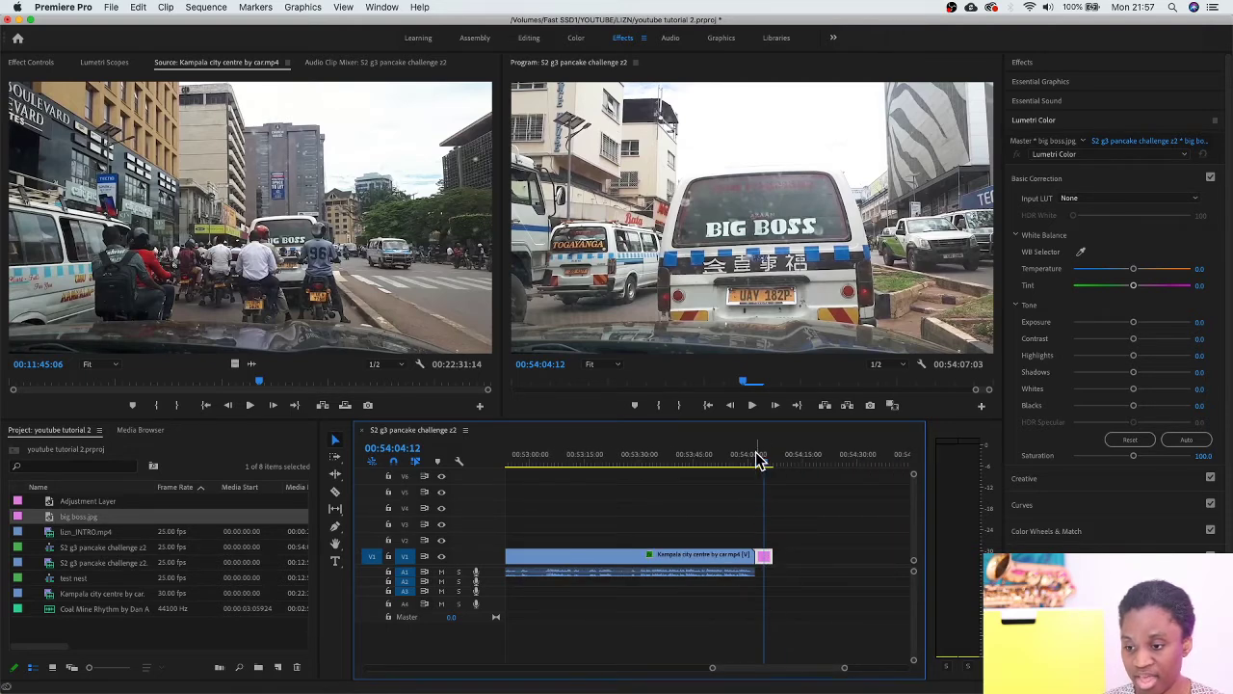
Play through the cut from the end of the Kampala city centre clip into the big boss.jpg still.
left_click_drag(762, 467, 715, 465)
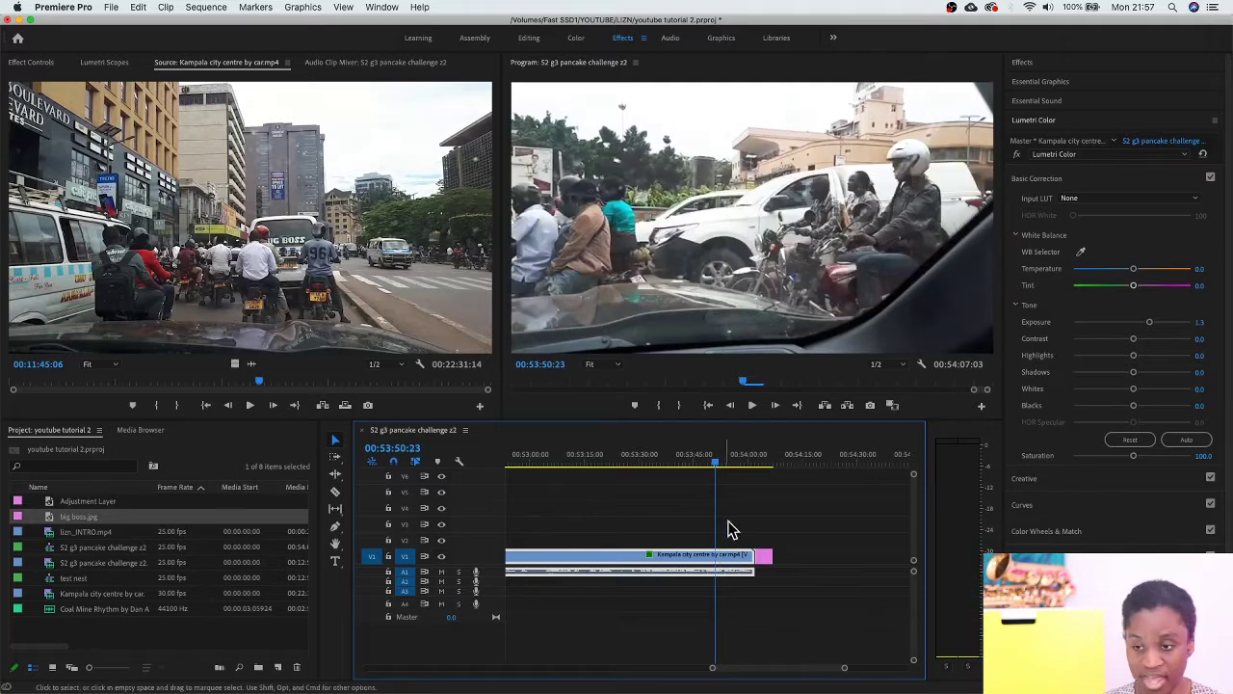
left_click(732, 470)
key("space")
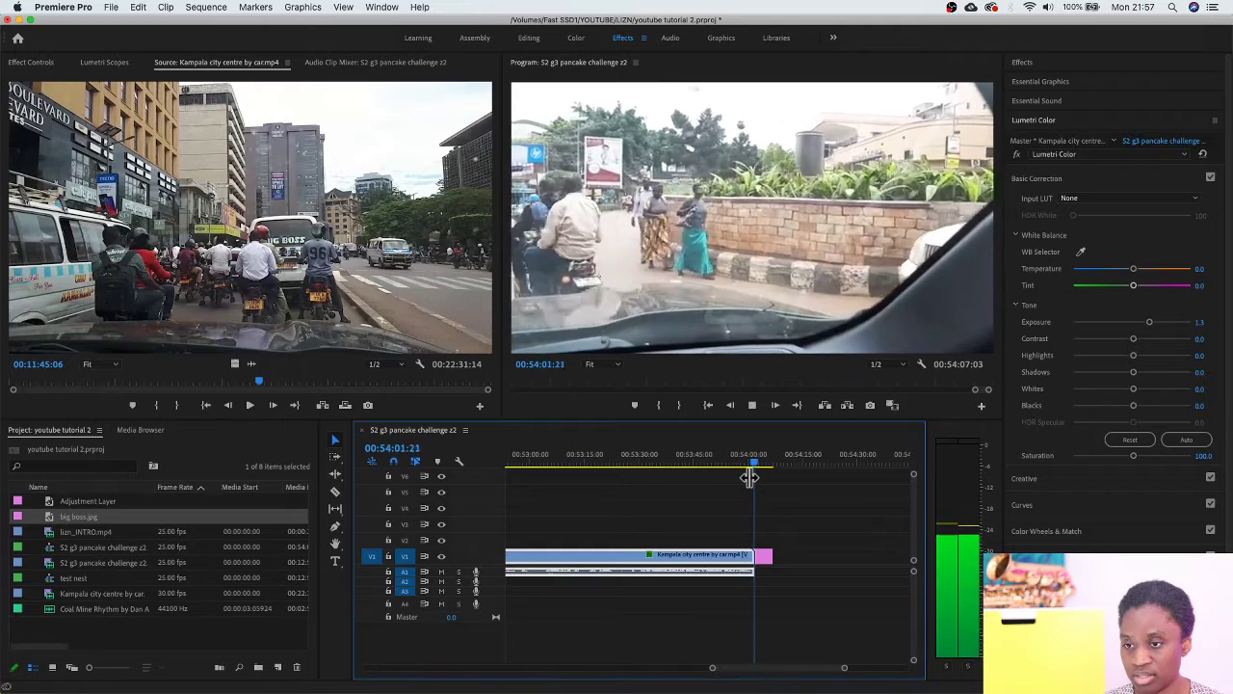
right_click(766, 558)
key("Escape")
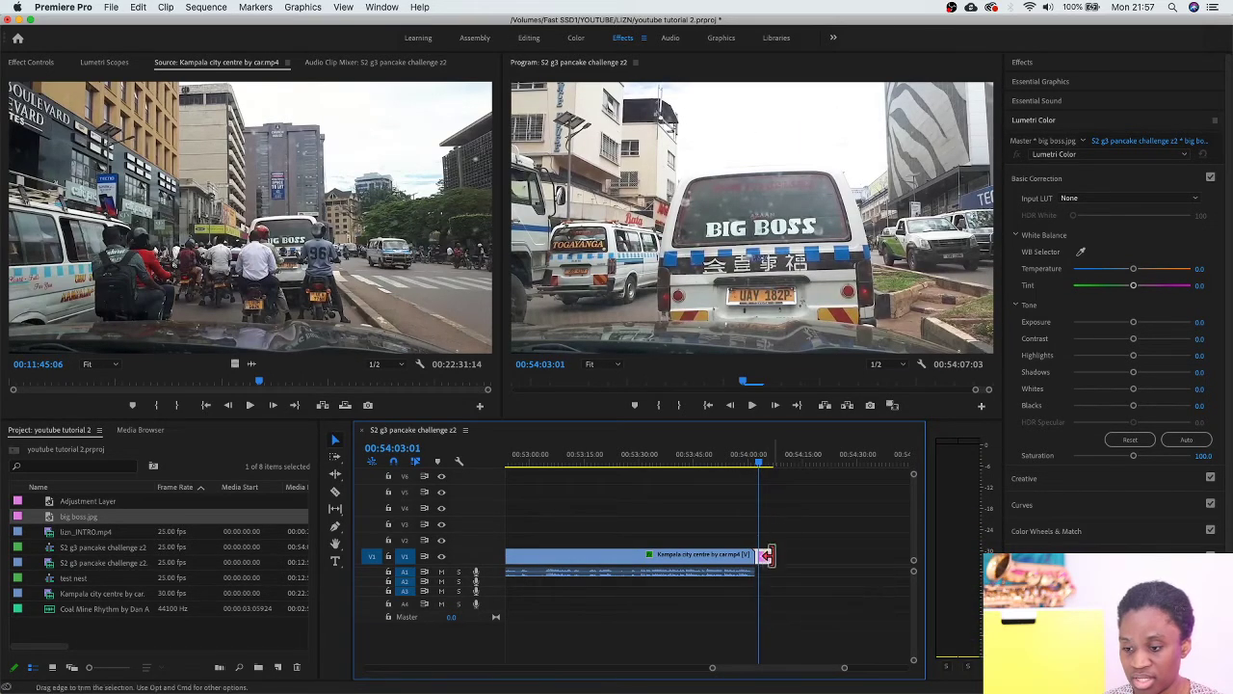
Check the duration of the big boss.jpg still on V1 in its speed and duration settings, leaving them unchanged.
key("equal")
key("equal")
key("equal")
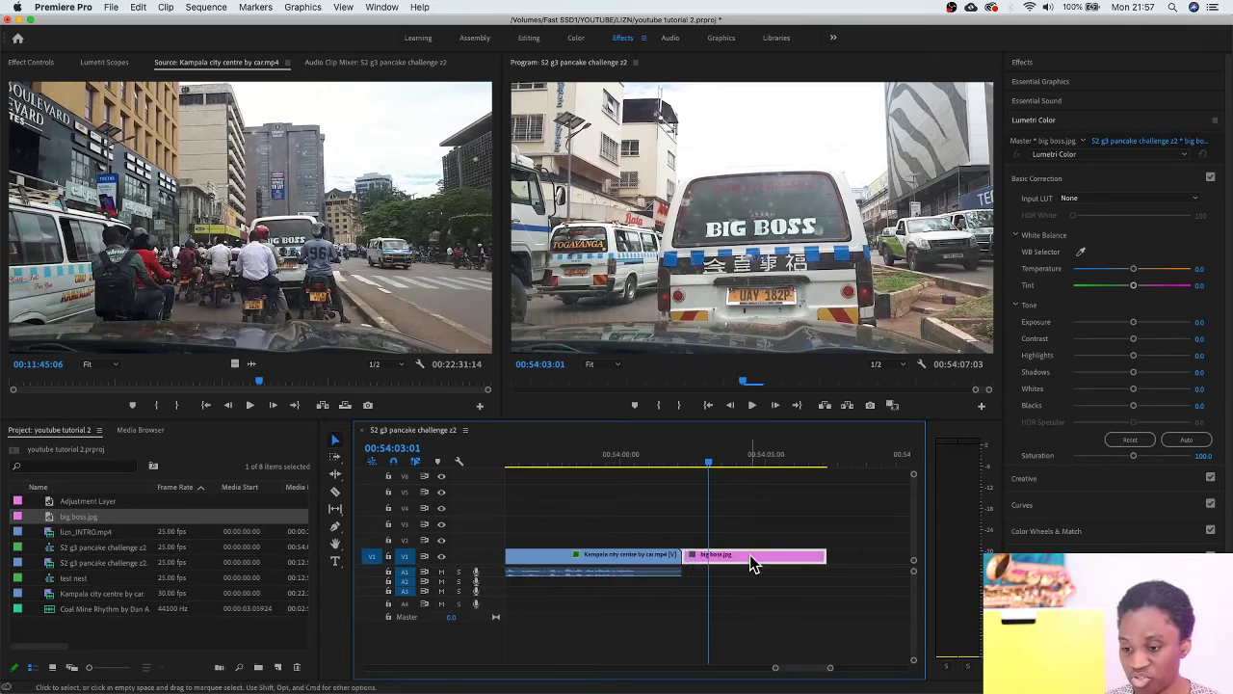
right_click(753, 564)
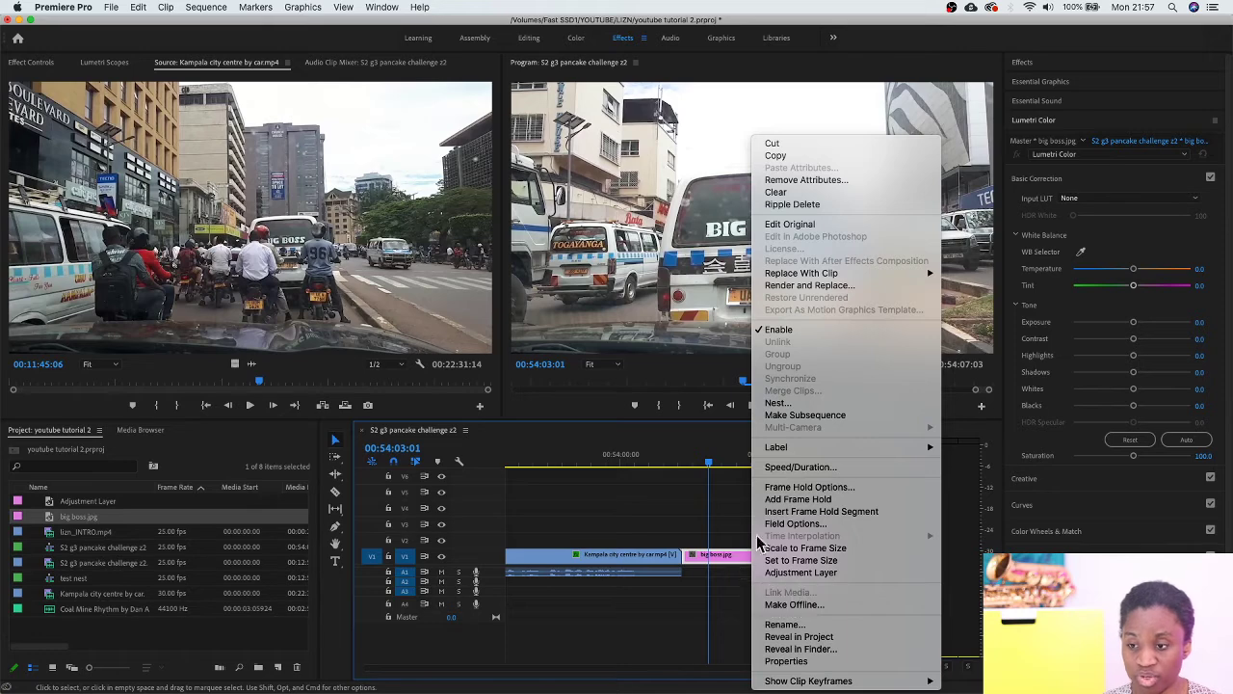
left_click(804, 470)
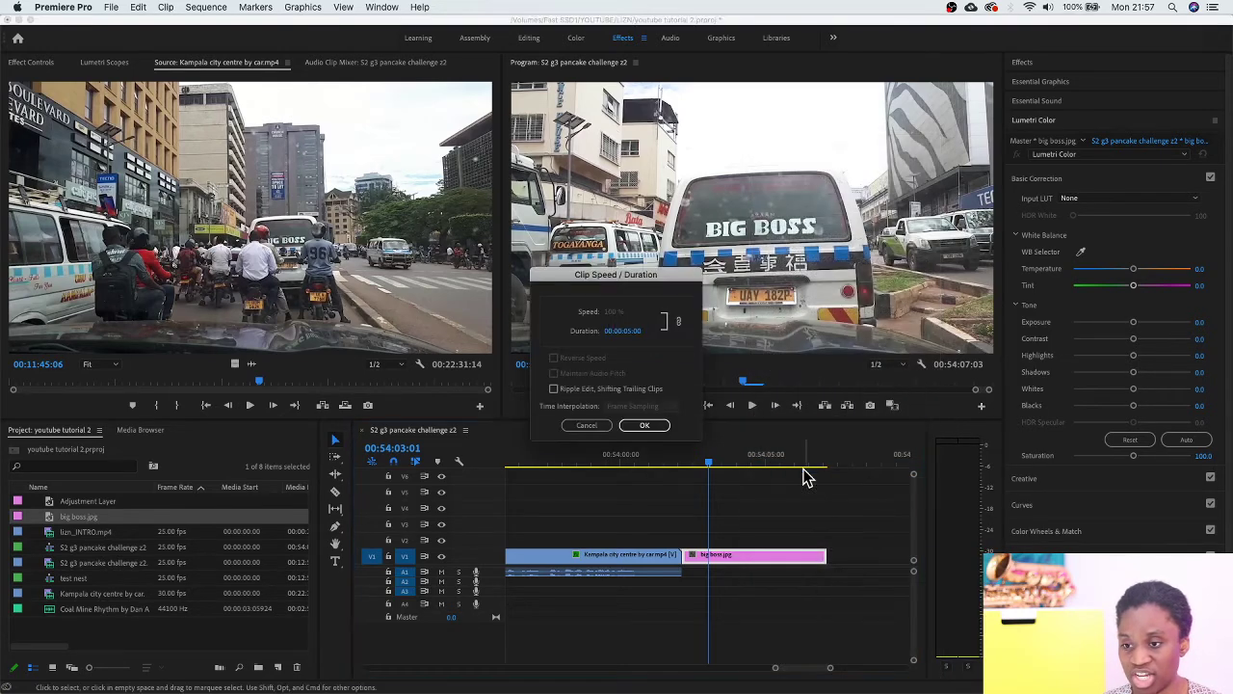
left_click(589, 427)
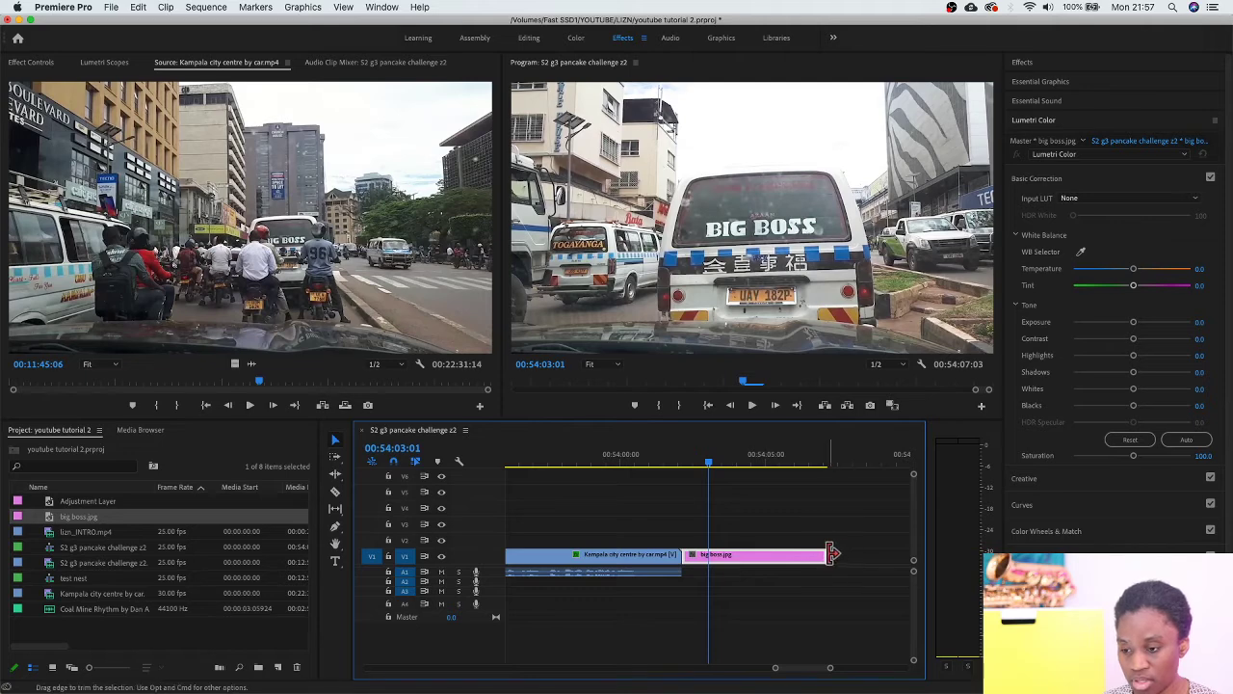
Extend the end of the big boss.jpg still on V1 to about 00:58:02:10.
left_click_drag(827, 554, 916, 564)
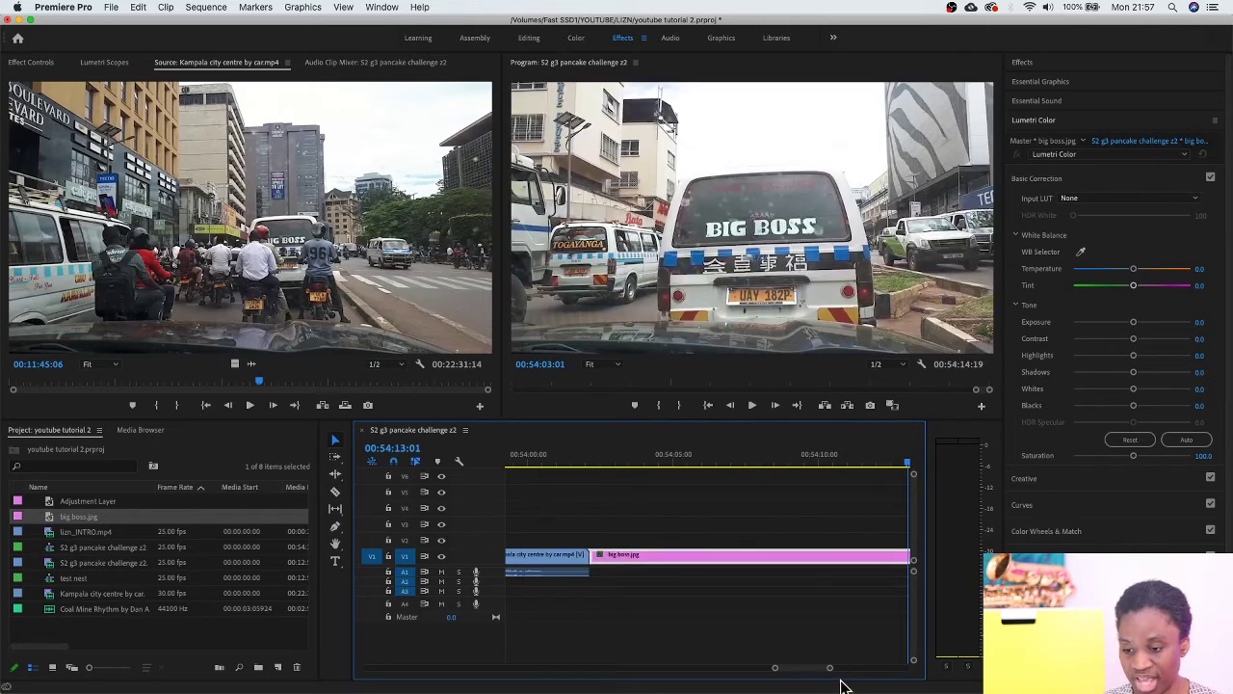
key("minus")
key("minus")
key("minus")
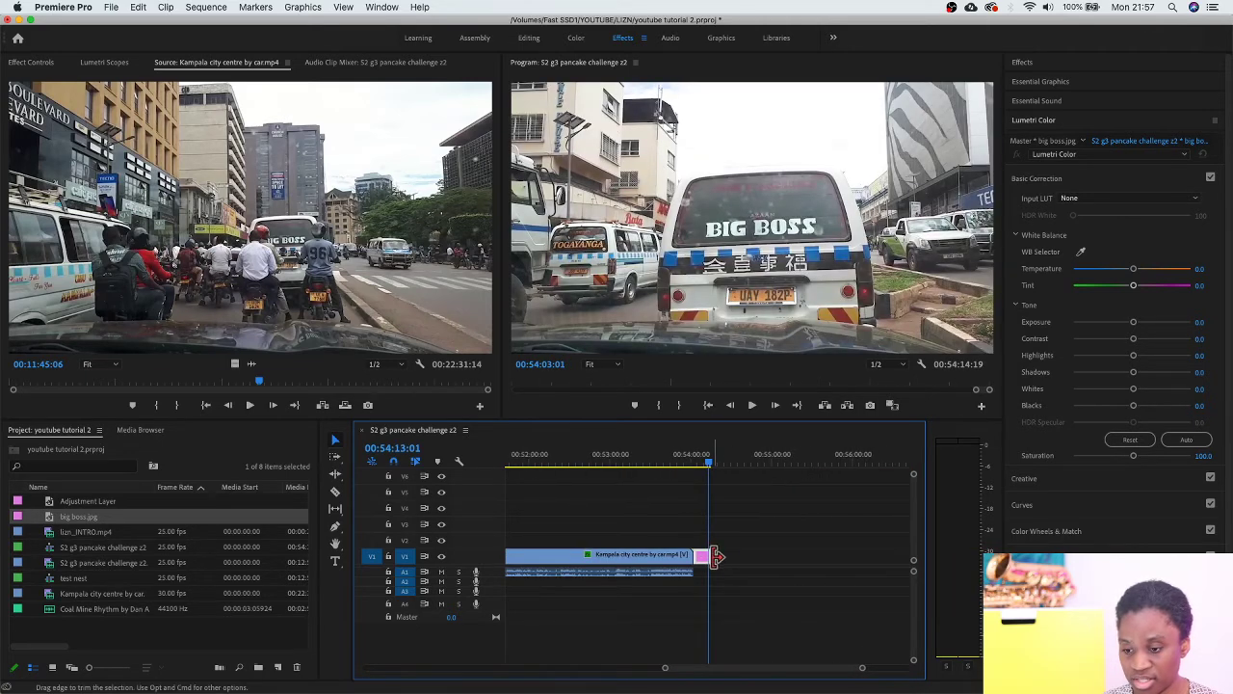
left_click_drag(708, 565, 911, 563)
Scrub through the extended big boss.jpg still to 00:55:25:11 and play it from there.
left_click_drag(908, 462, 619, 514)
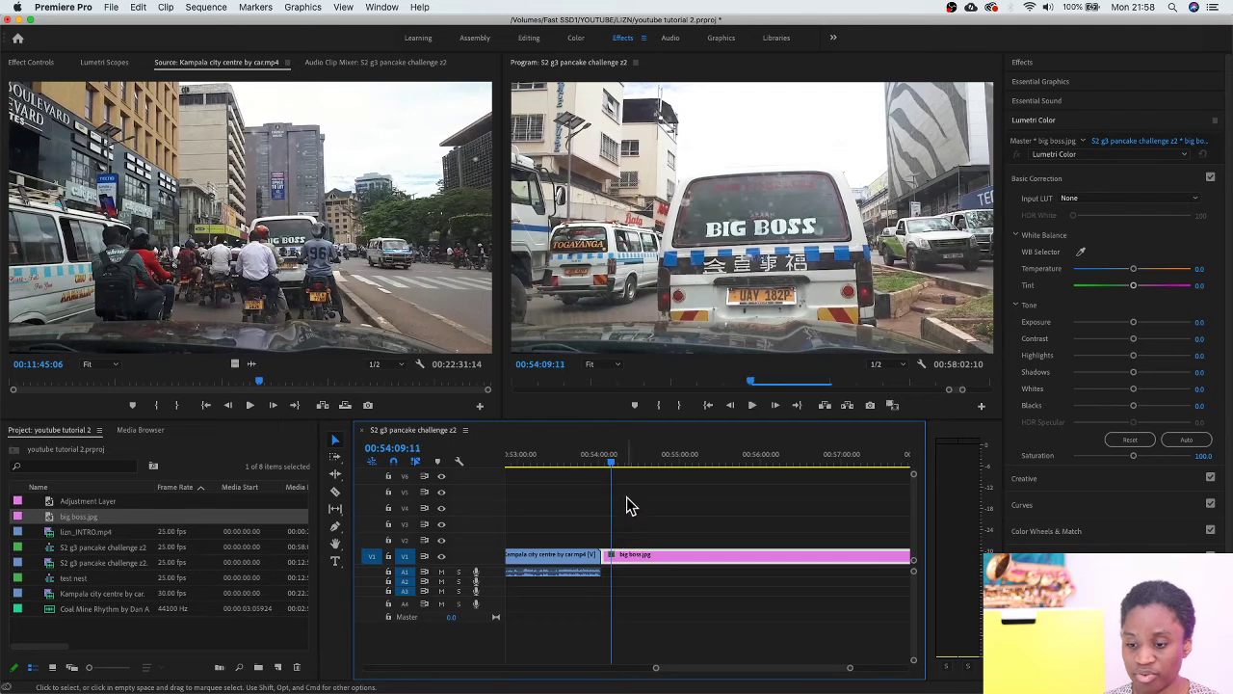
left_click_drag(611, 468, 691, 590)
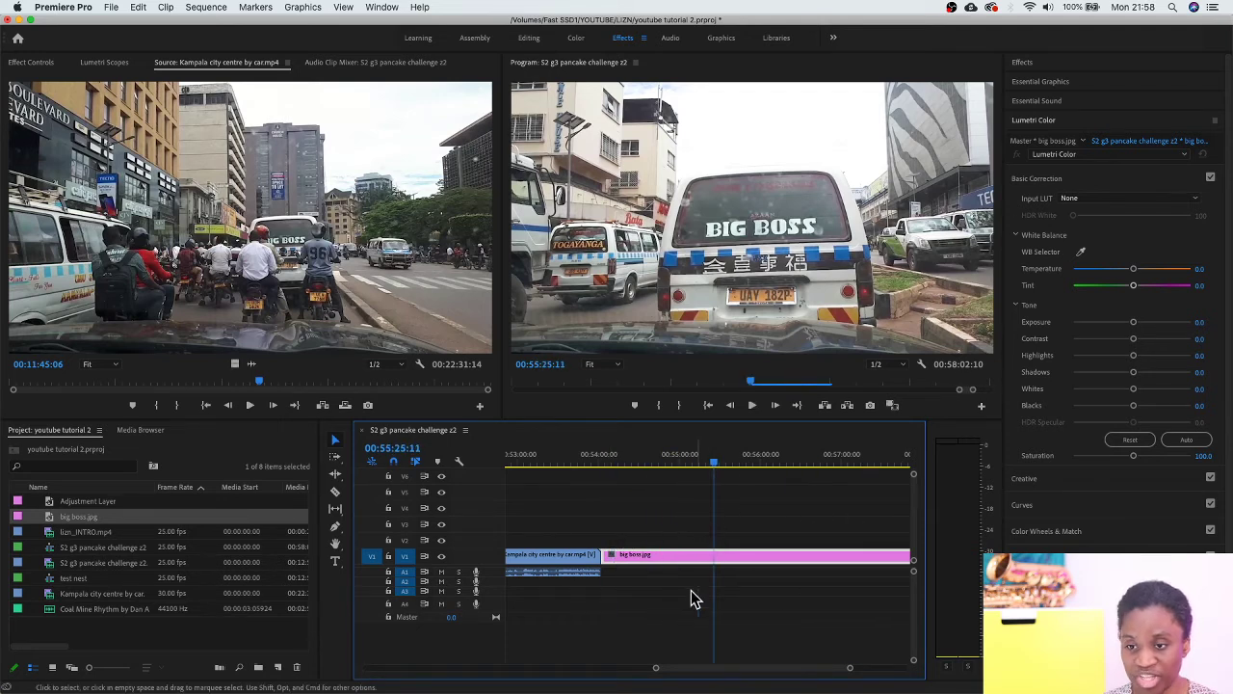
key("space")
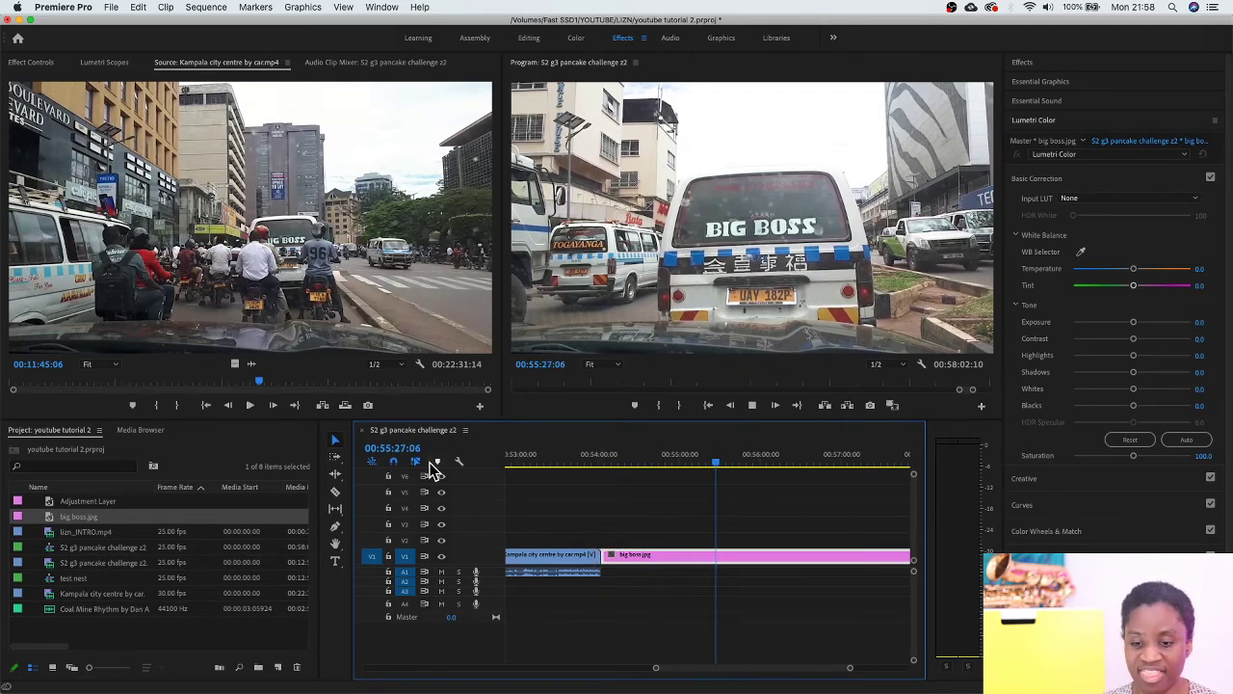